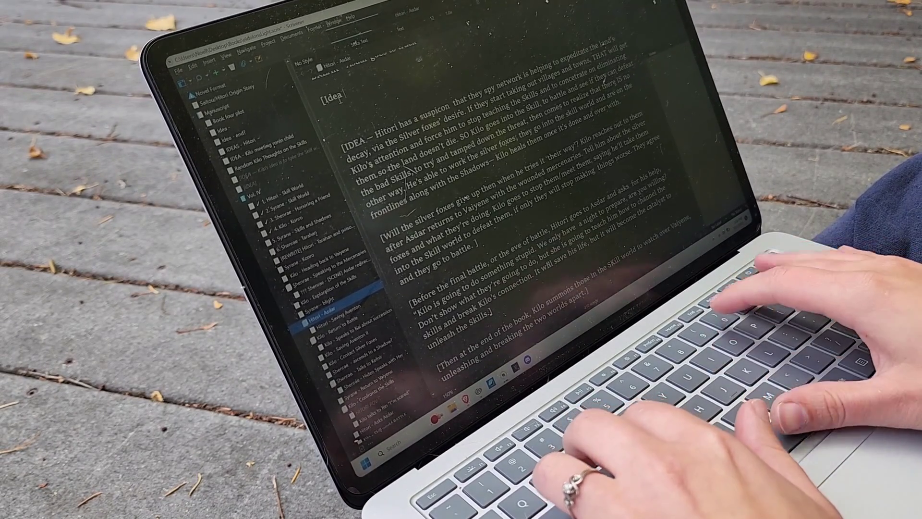
# - Extend the Scrivener idea note so it begins '[Idea – What if'
pyautogui.write('– What if')
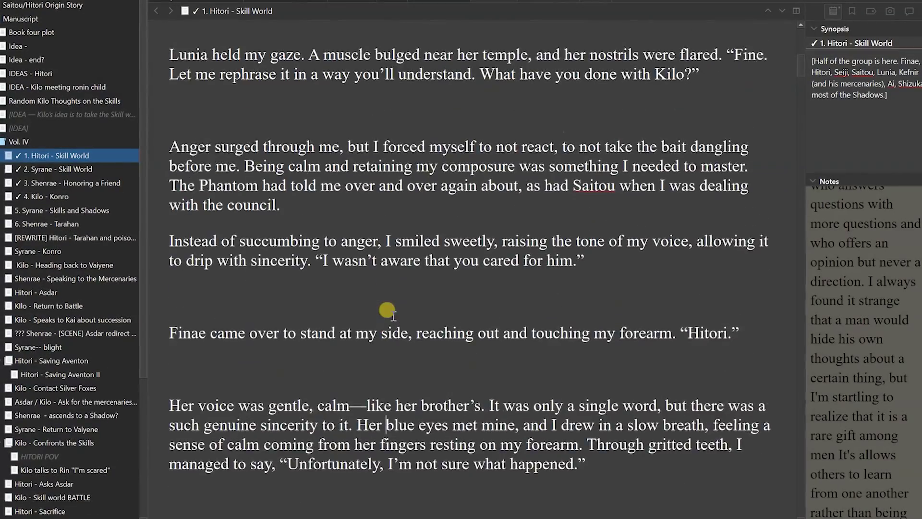
# - Scroll through the '1. Hitori - Skill World' chapter in Scrivener and select all its text
pyautogui.scroll(9, 442, 305)
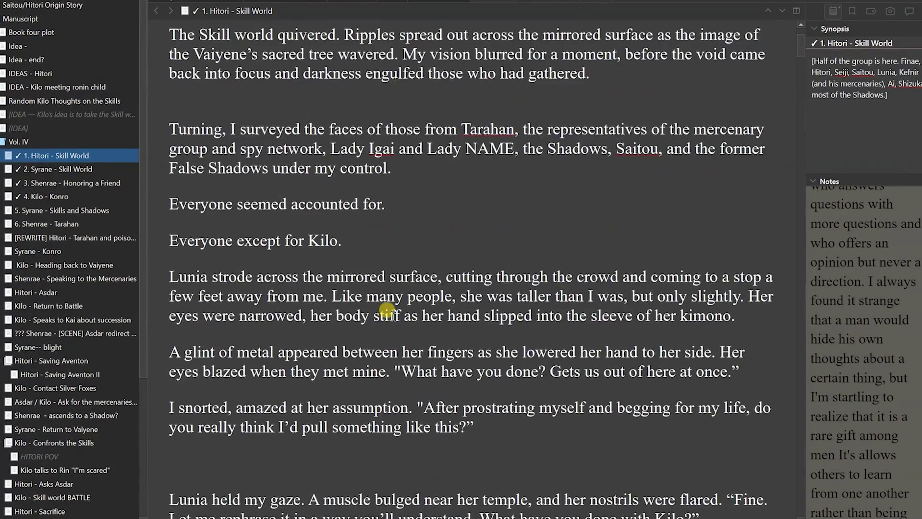
pyautogui.scroll(3, 387, 310)
pyautogui.scroll(-8, 387, 309)
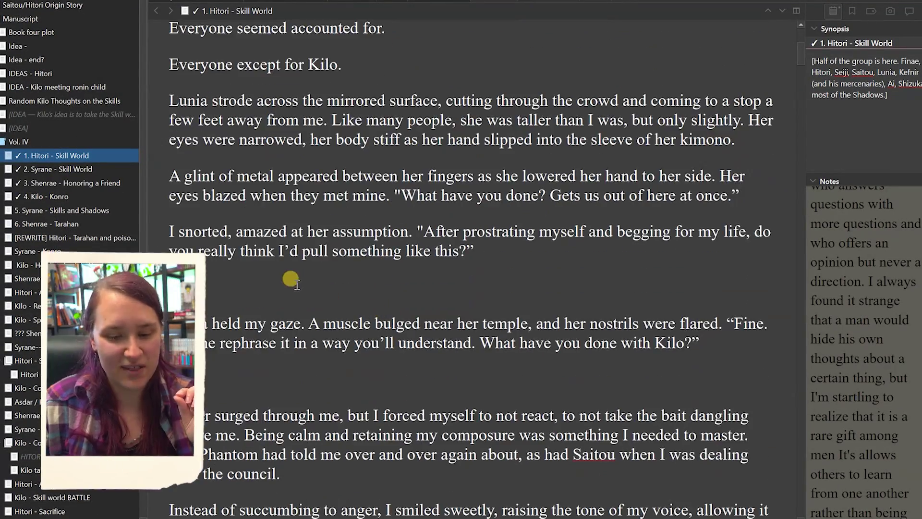
pyautogui.scroll(-3, 292, 355)
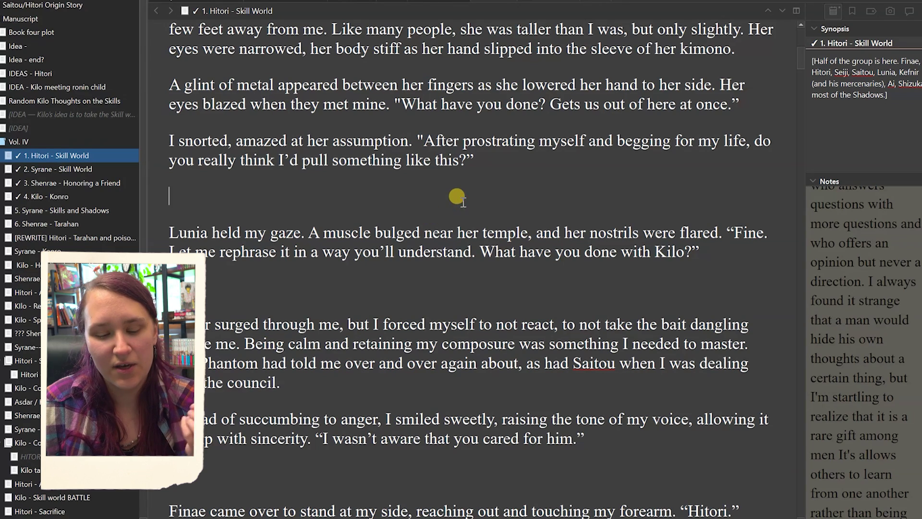
pyautogui.scroll(-2, 475, 200)
pyautogui.scroll(-6, 476, 199)
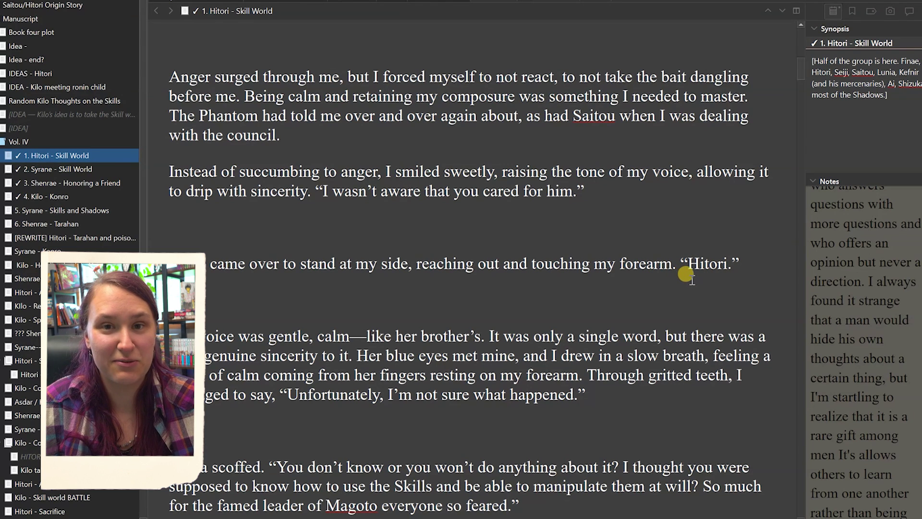
pyautogui.scroll(-6, 594, 256)
pyautogui.click(594, 256)
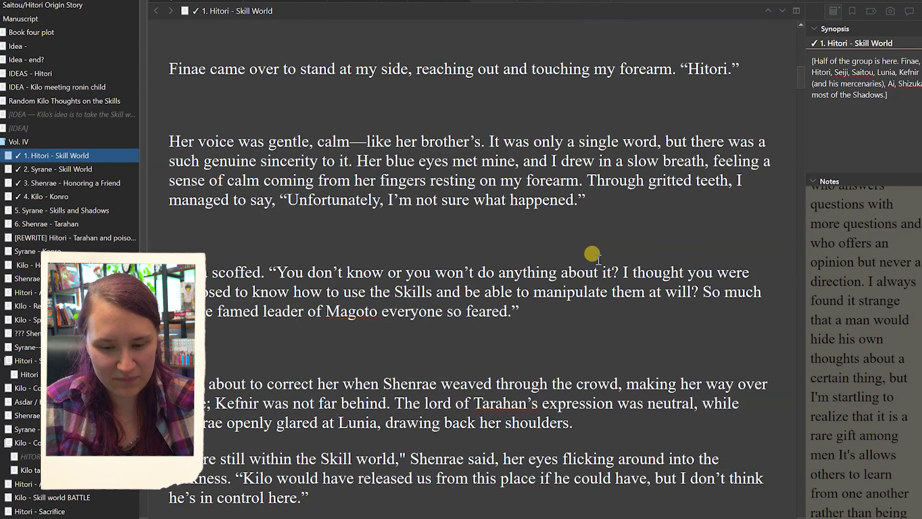
pyautogui.hotkey('ctrl', 'a')
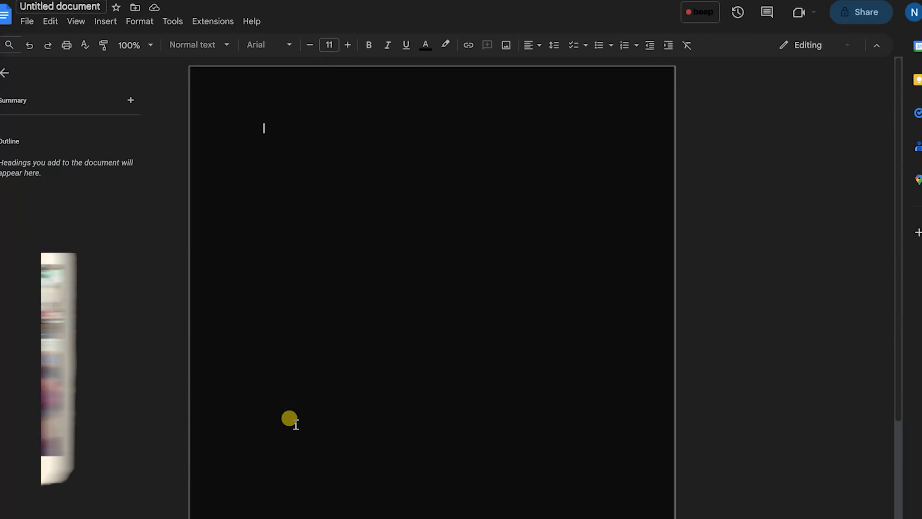
# - Paste the chapter into the blank Google Doc so it opens with 'The Skill world quivered.'
pyautogui.click(340, 205)
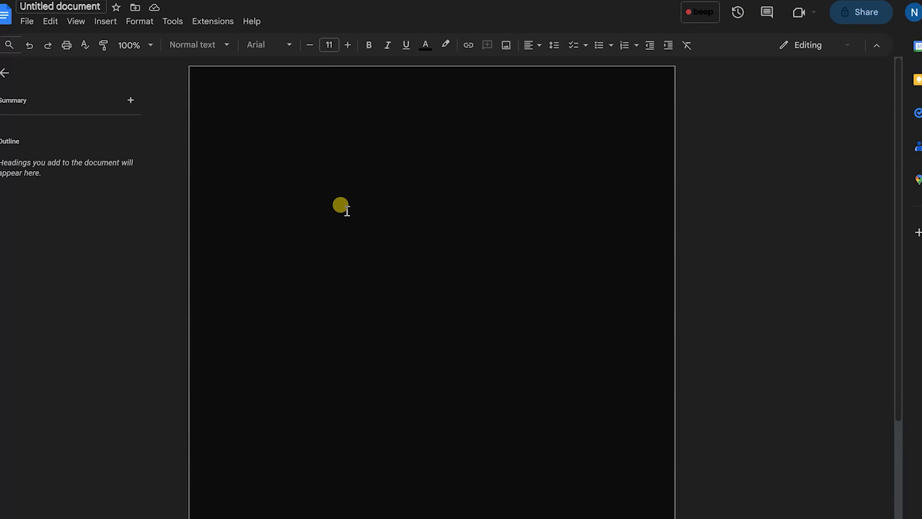
pyautogui.hotkey('ctrl', 'v')
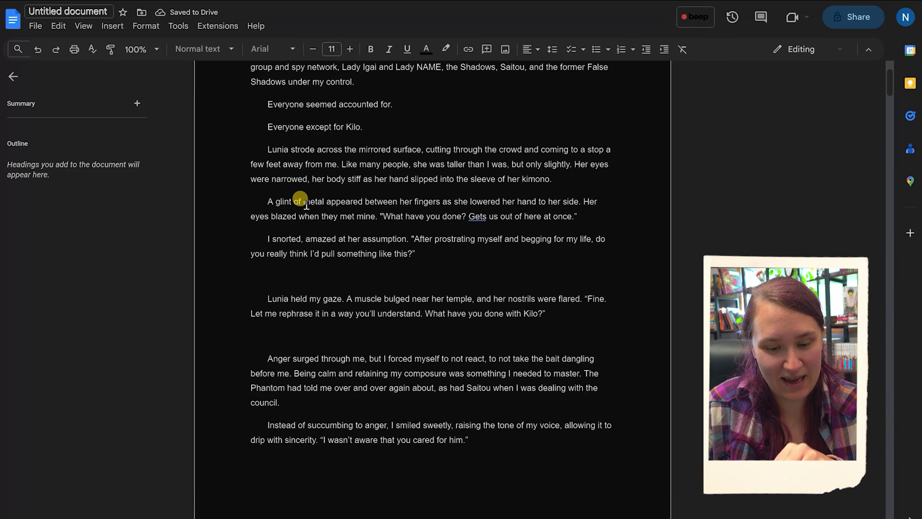
pyautogui.scroll(-7, 300, 198)
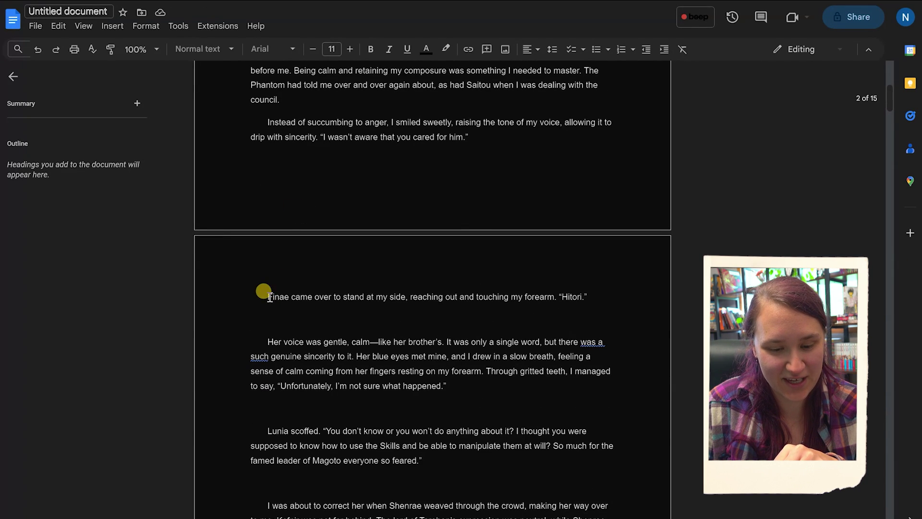
pyautogui.scroll(10, 262, 405)
pyautogui.click(321, 233)
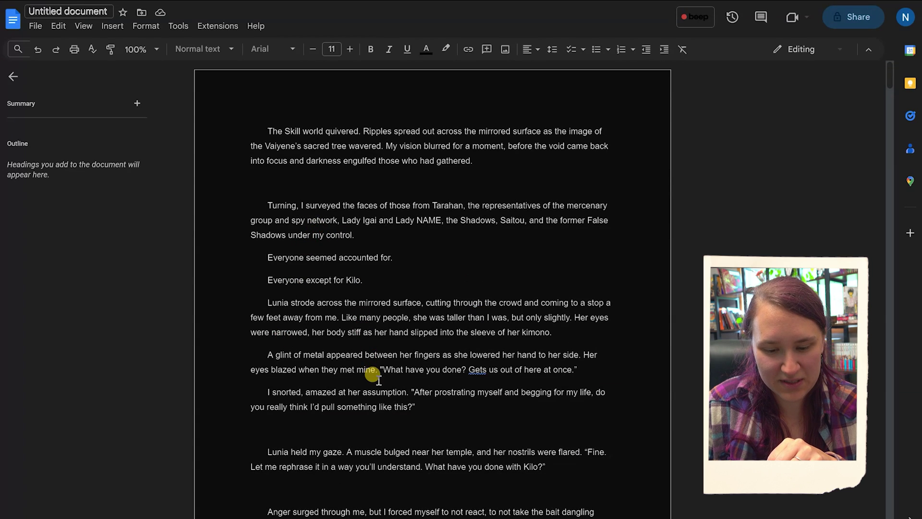
pyautogui.scroll(-1, 375, 365)
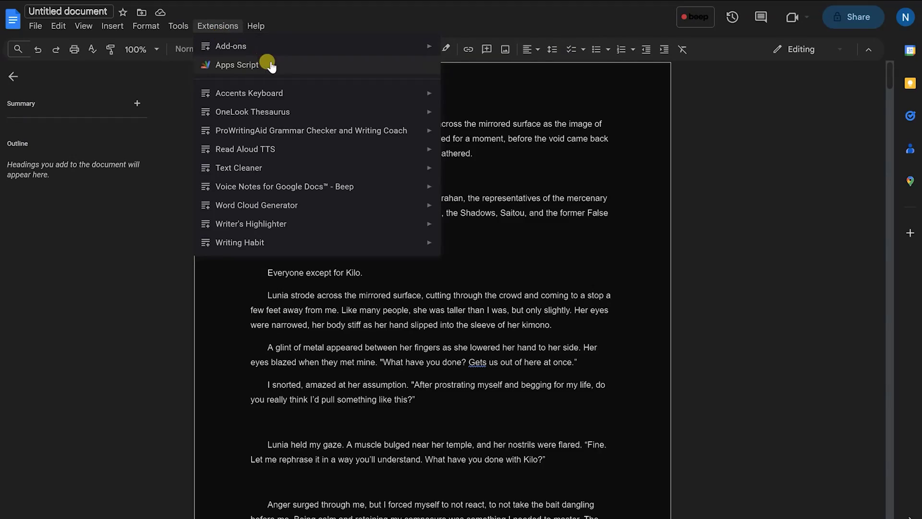
# - Add Tabs to Text Cleaner's Remove options and save its settings
pyautogui.moveTo(329, 165)
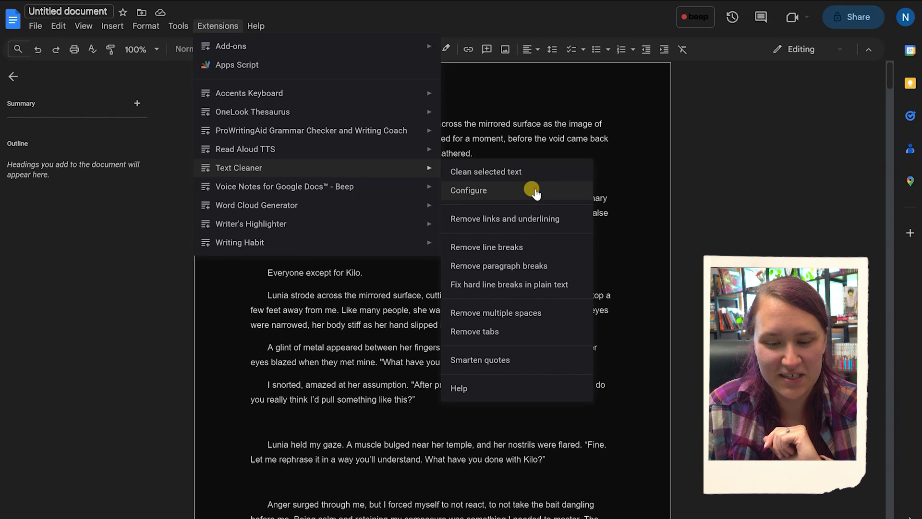
pyautogui.click(533, 192)
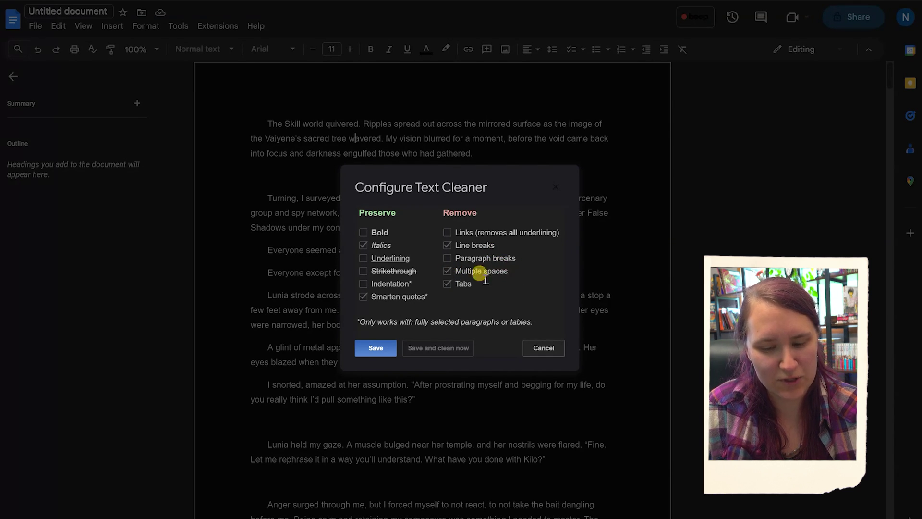
pyautogui.click(446, 286)
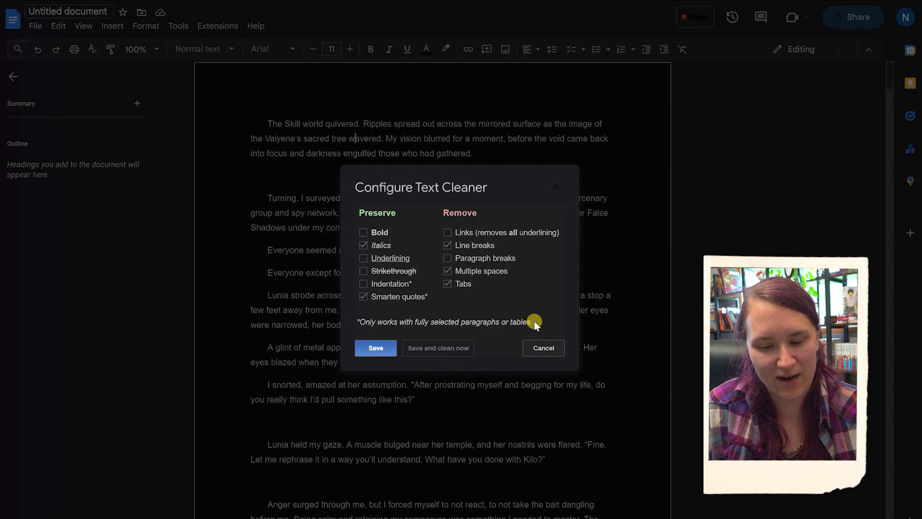
pyautogui.click(371, 350)
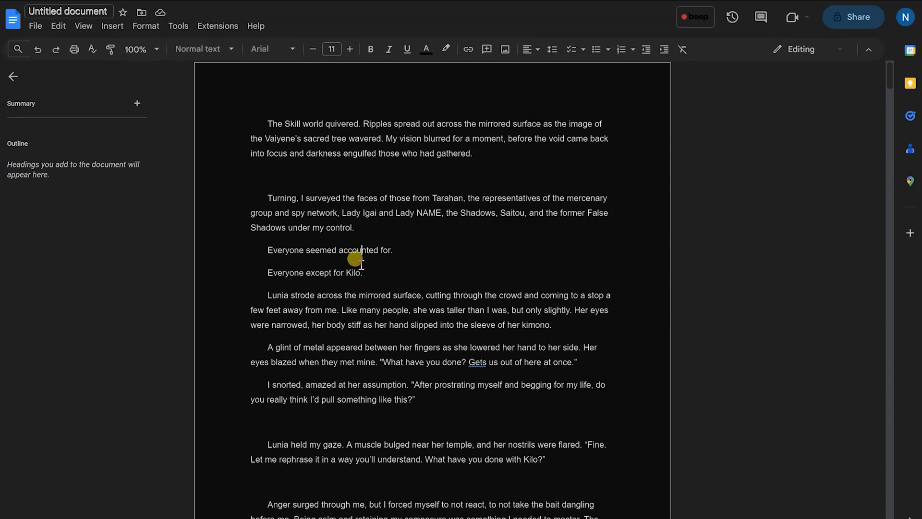
# - Select the whole chapter and run Text Cleaner's Clean selected text on it
pyautogui.hotkey('ctrl', 'a')
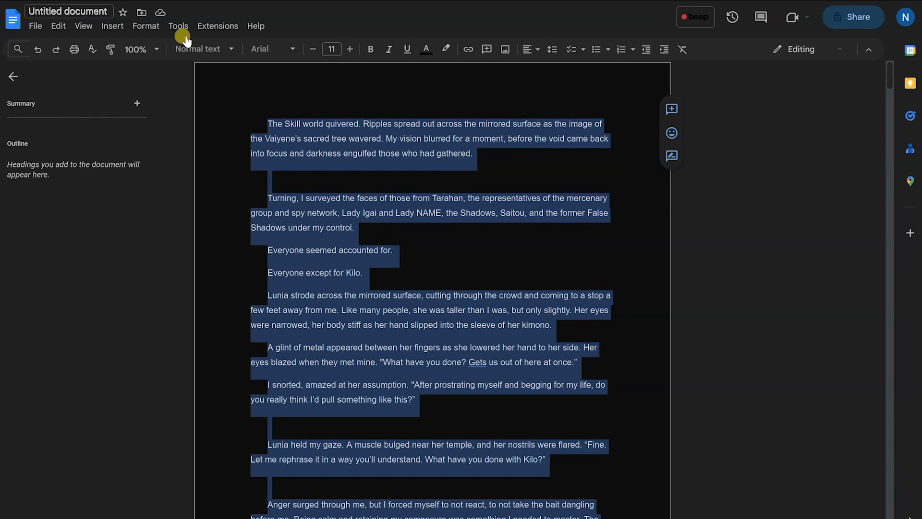
pyautogui.click(217, 27)
pyautogui.moveTo(247, 168)
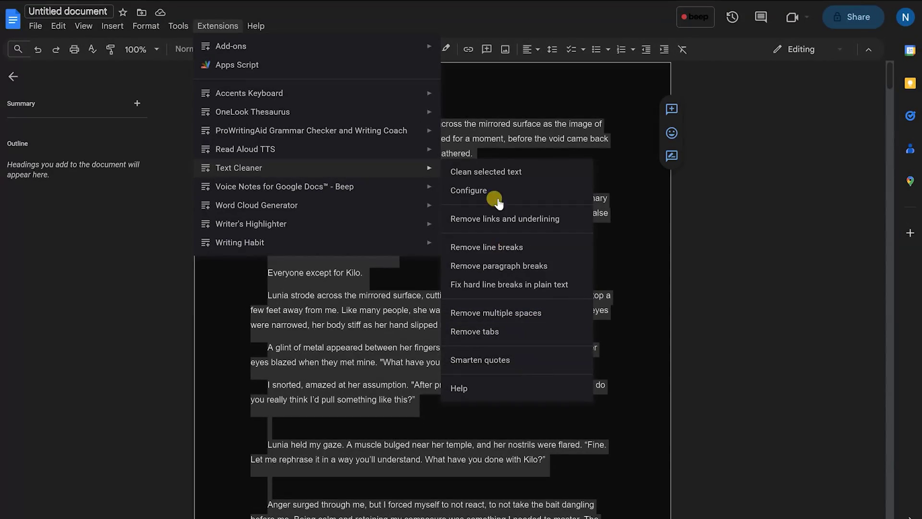
pyautogui.click(510, 174)
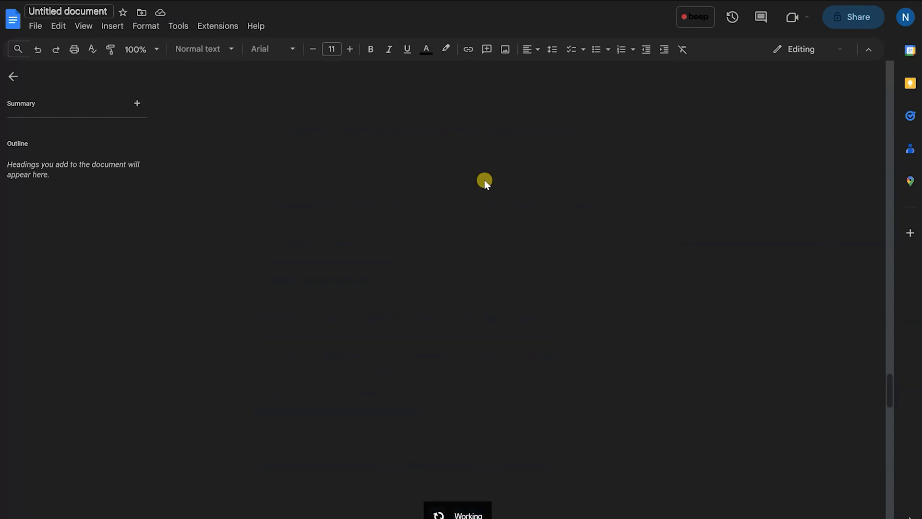
# - Delete the stray empty lines after 'sketching the details.' and 'it—', then review the pages
pyautogui.scroll(8, 485, 181)
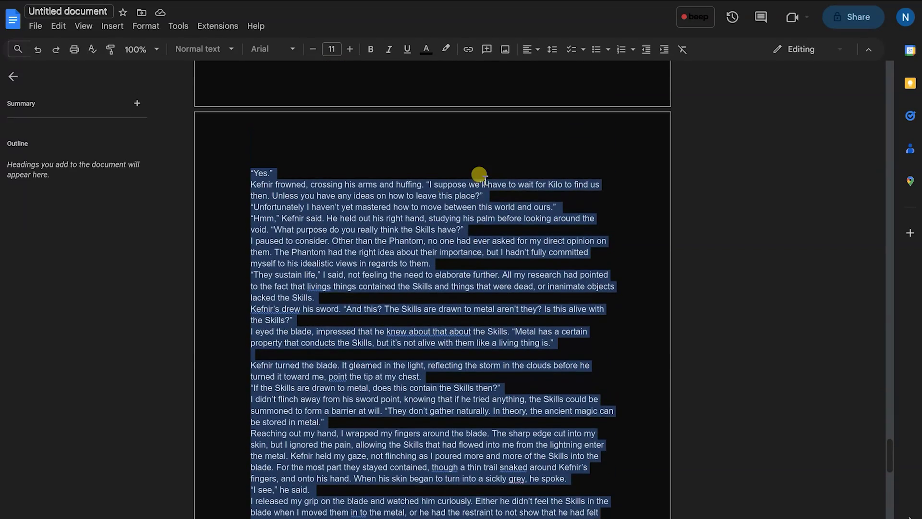
pyautogui.click(266, 354)
pyautogui.scroll(-1, 266, 354)
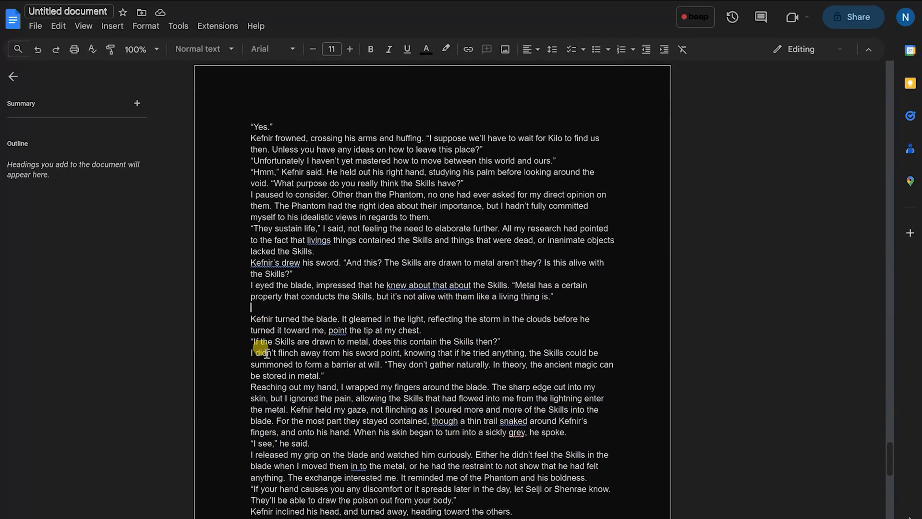
pyautogui.scroll(5, 267, 354)
pyautogui.scroll(5, 267, 354)
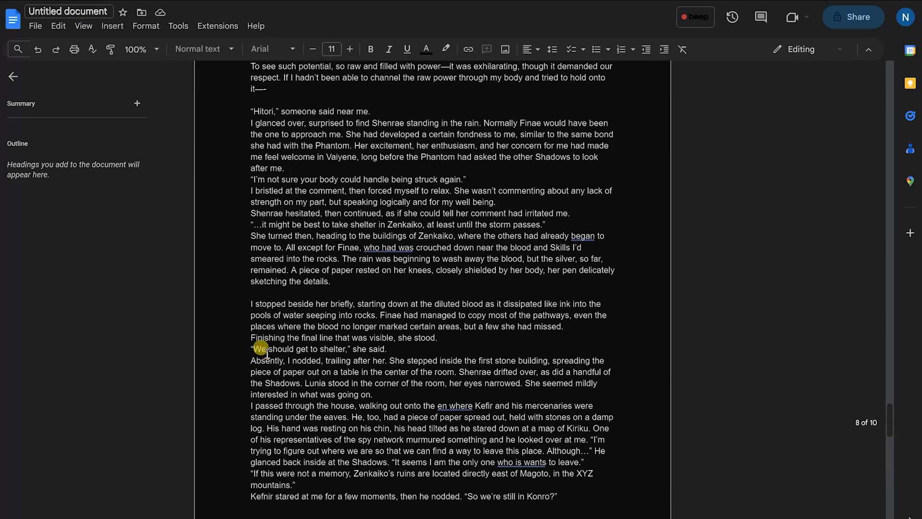
pyautogui.click(287, 290)
pyautogui.press('BackSpace')
pyautogui.scroll(4, 288, 282)
pyautogui.click(266, 290)
pyautogui.press('Delete')
pyautogui.scroll(13, 267, 290)
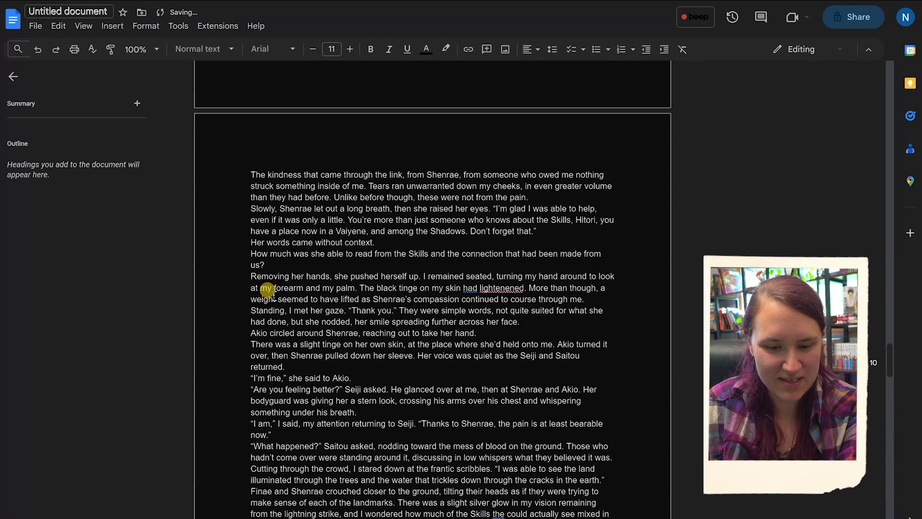
pyautogui.moveTo(889, 354); pyautogui.dragTo(867, 204)
pyautogui.scroll(7, 360, 309)
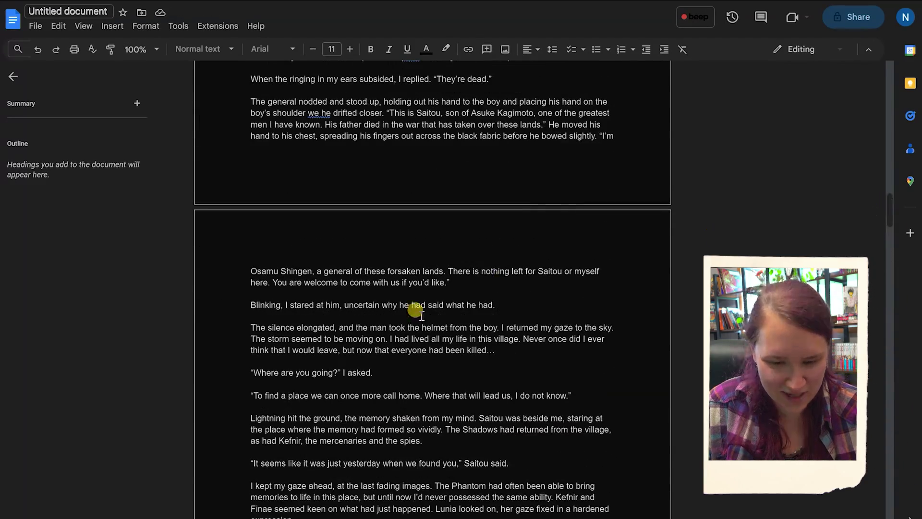
pyautogui.scroll(5, 428, 308)
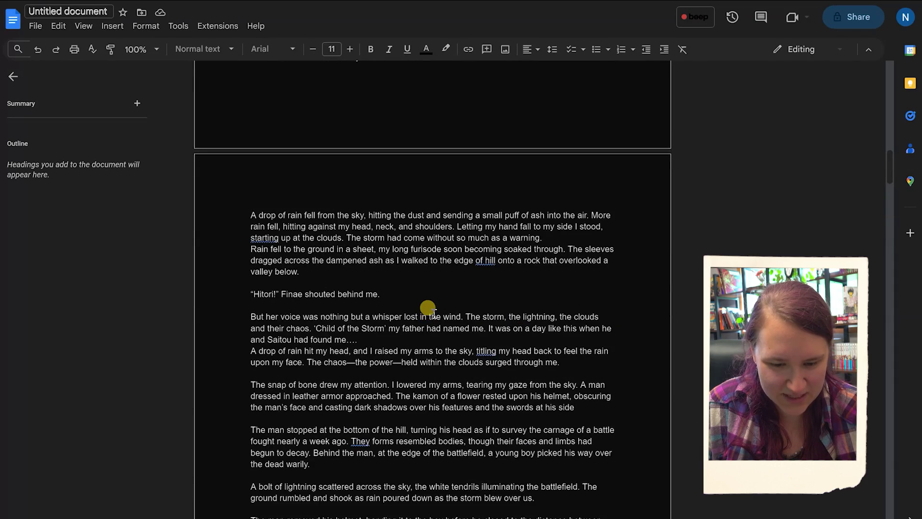
pyautogui.scroll(4, 428, 308)
pyautogui.scroll(-11, 428, 308)
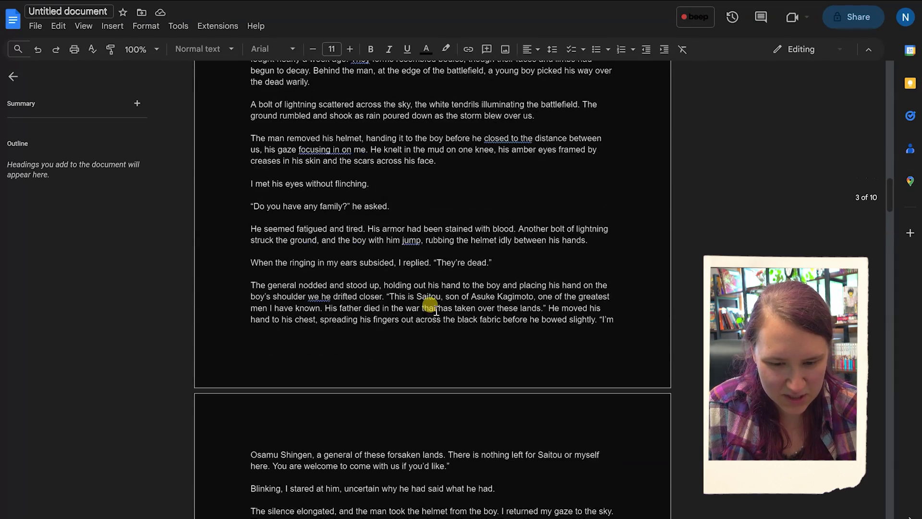
pyautogui.scroll(-18, 430, 307)
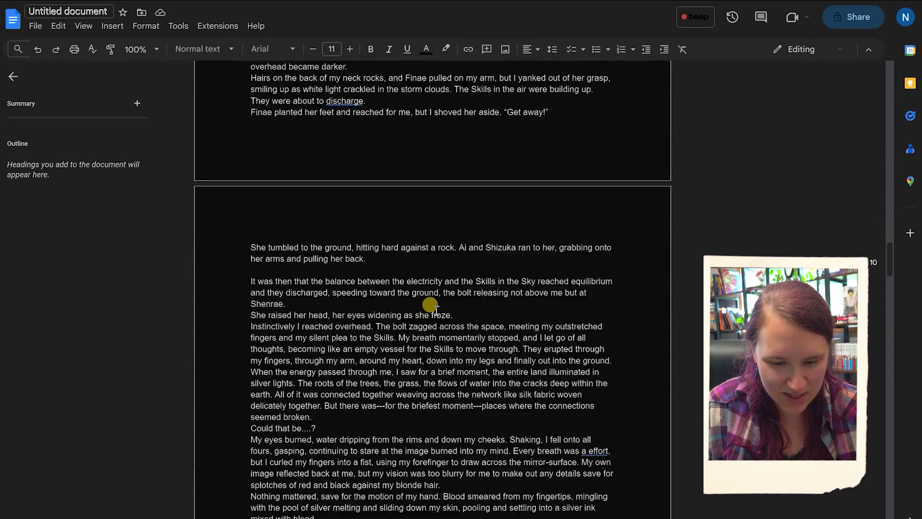
pyautogui.scroll(-20, 431, 307)
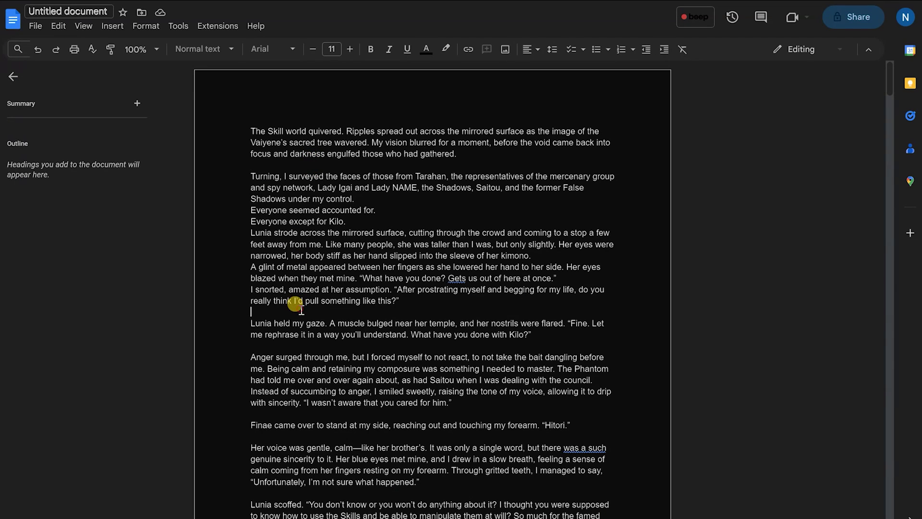
# - Remove the blank lines between the Lunia, Anger and Finae paragraphs and after 'so feared.'
pyautogui.press('BackSpace')
pyautogui.press('BackSpace')
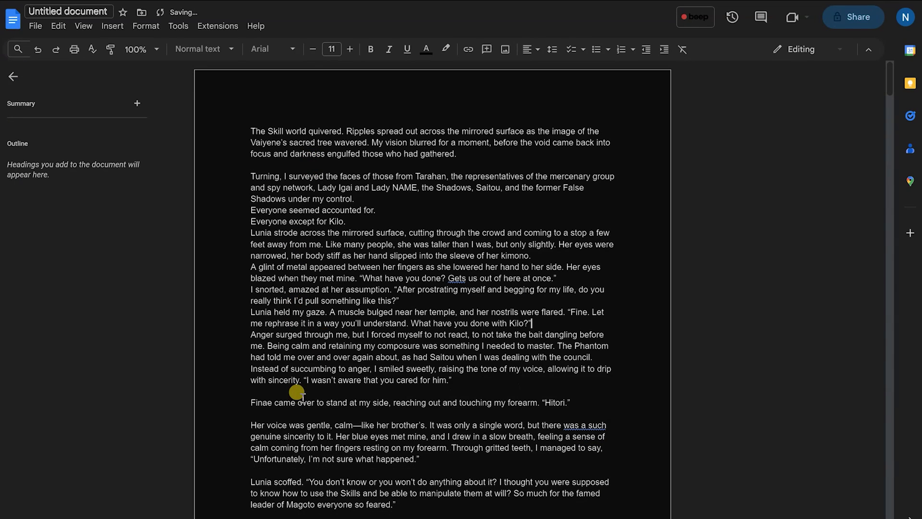
pyautogui.click(307, 393)
pyautogui.press('BackSpace')
pyautogui.click(318, 401)
pyautogui.press('BackSpace')
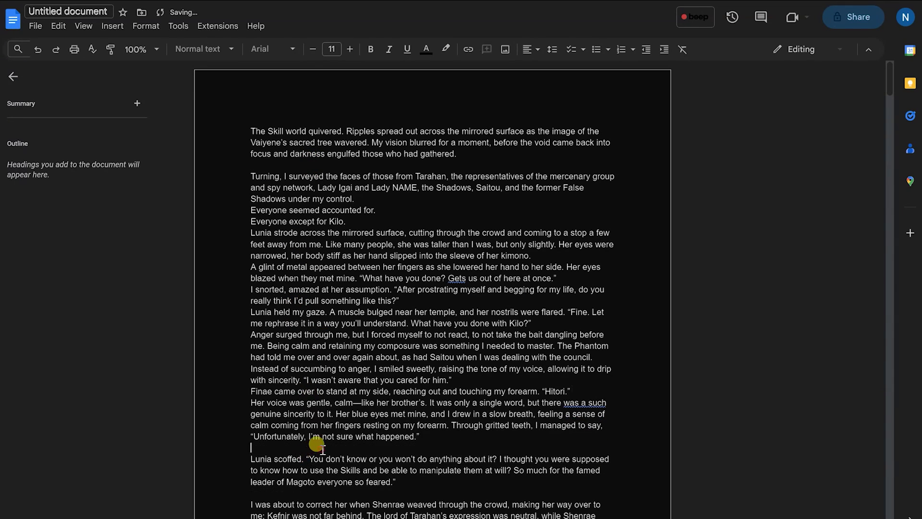
pyautogui.click(320, 447)
pyautogui.press('BackSpace')
pyautogui.click(300, 481)
pyautogui.press('BackSpace')
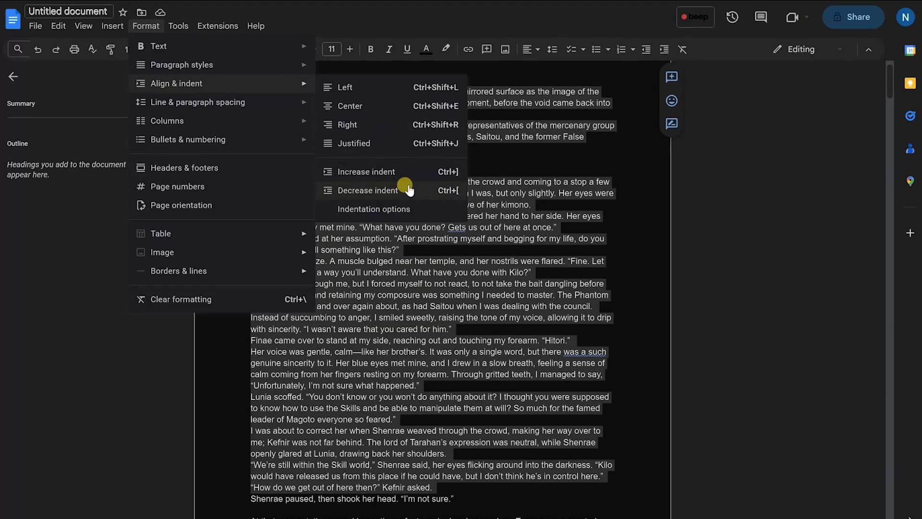
# - Apply a 0.3-inch first-line indent to every paragraph using Indentation options
pyautogui.click(411, 207)
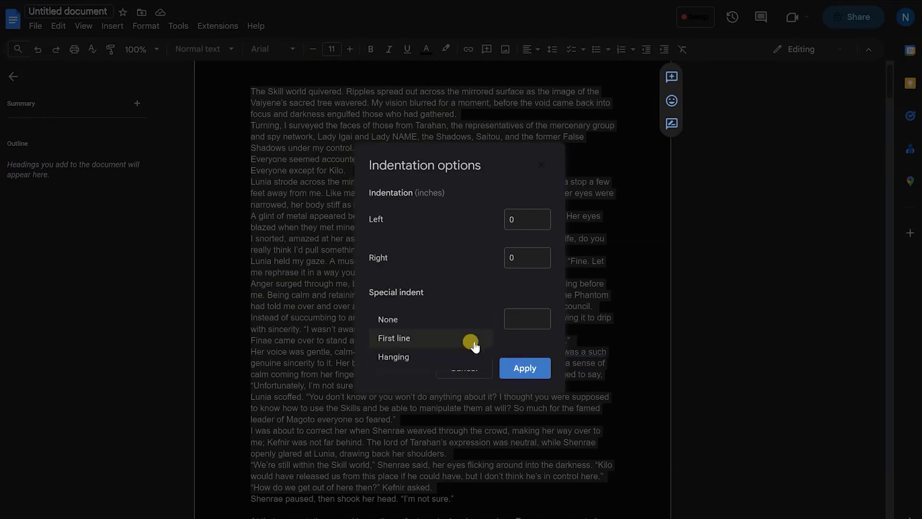
pyautogui.press('BackSpace')
pyautogui.write('3')
pyautogui.click(514, 369)
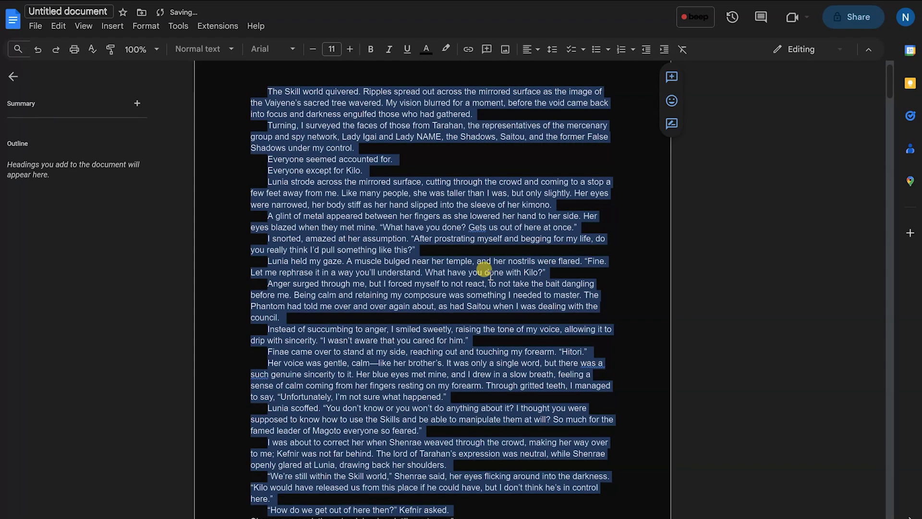
pyautogui.scroll(1, 490, 276)
pyautogui.click(414, 192)
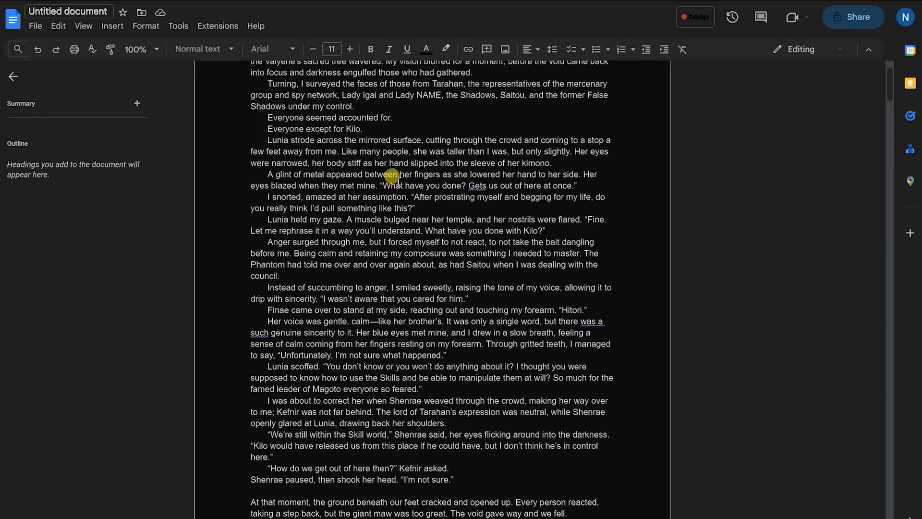
# - Select the quote 'What have you done? Gets us out of here at once.' and scroll the enlarged chapter
pyautogui.scroll(2, 394, 178)
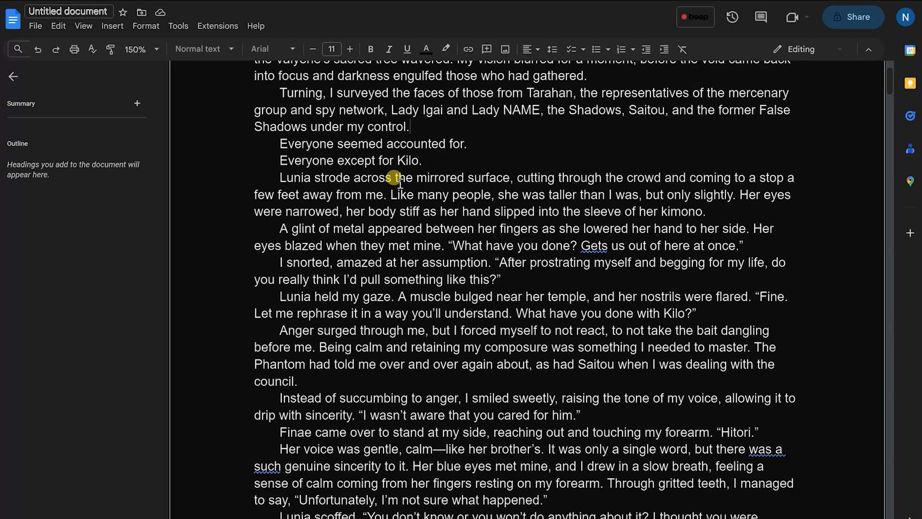
pyautogui.scroll(1, 380, 144)
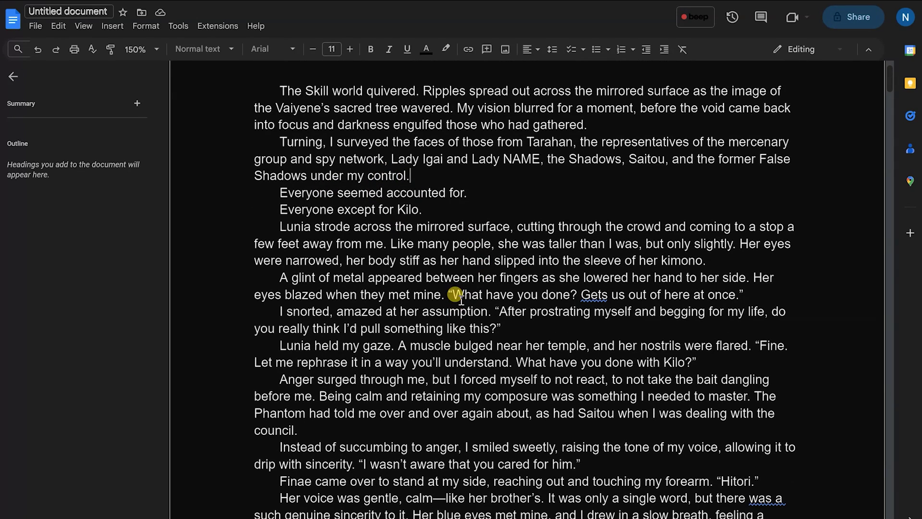
pyautogui.moveTo(591, 291); pyautogui.dragTo(768, 294)
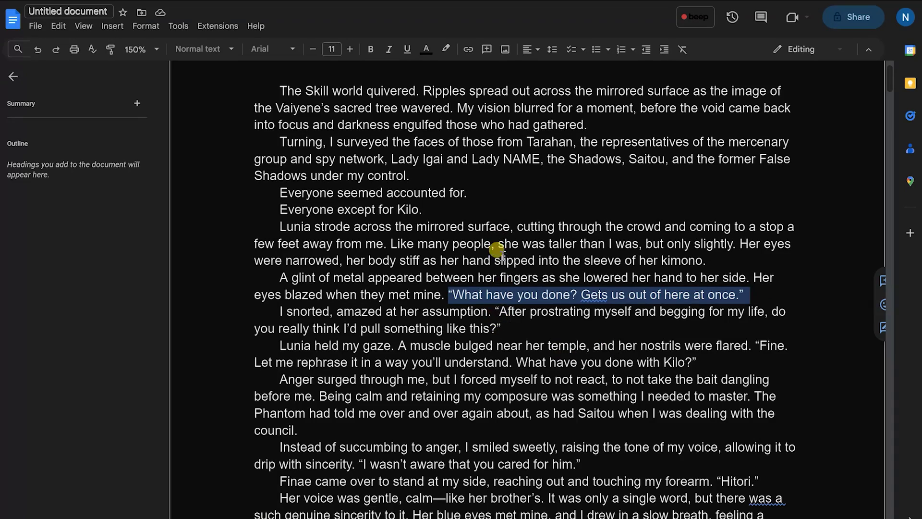
pyautogui.scroll(-6, 499, 269)
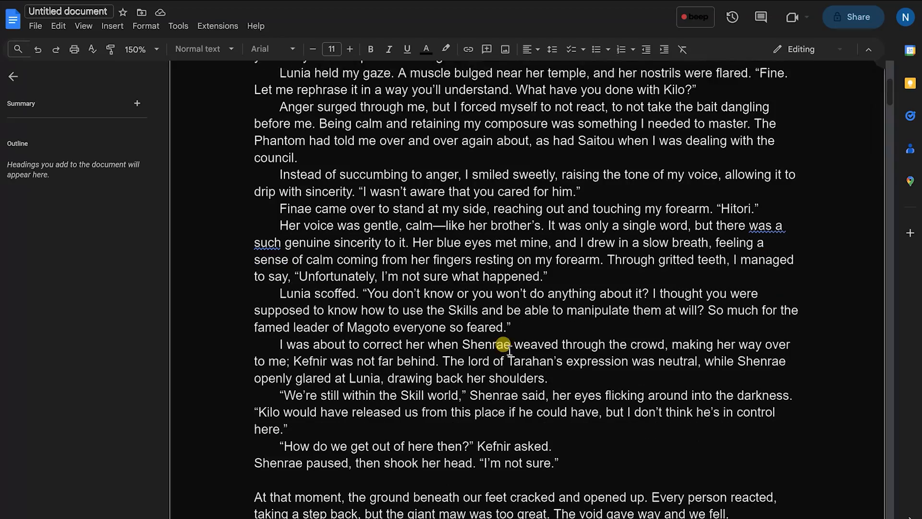
pyautogui.scroll(-1, 504, 344)
pyautogui.scroll(-2, 518, 254)
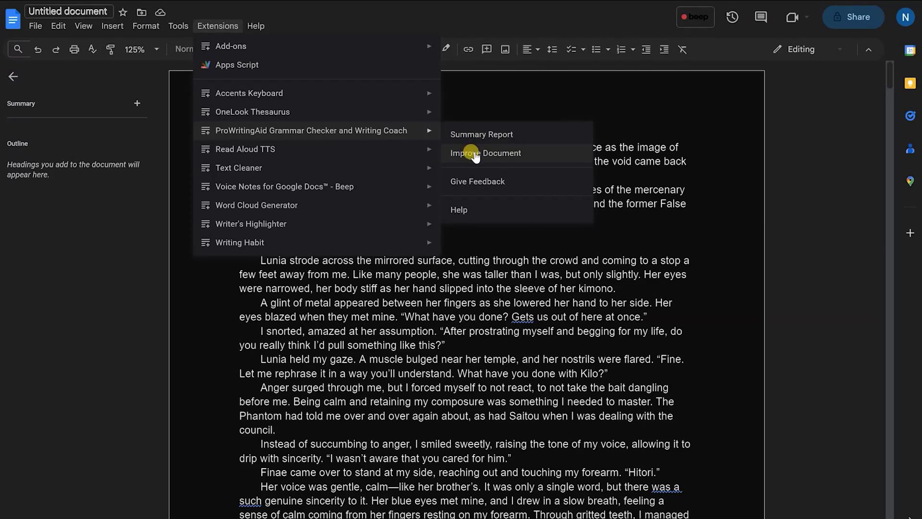
# - Run ProWritingAid's Improve Document report and scroll its scores (Grammar/Spelling 54%, Style 72%)
pyautogui.click(511, 152)
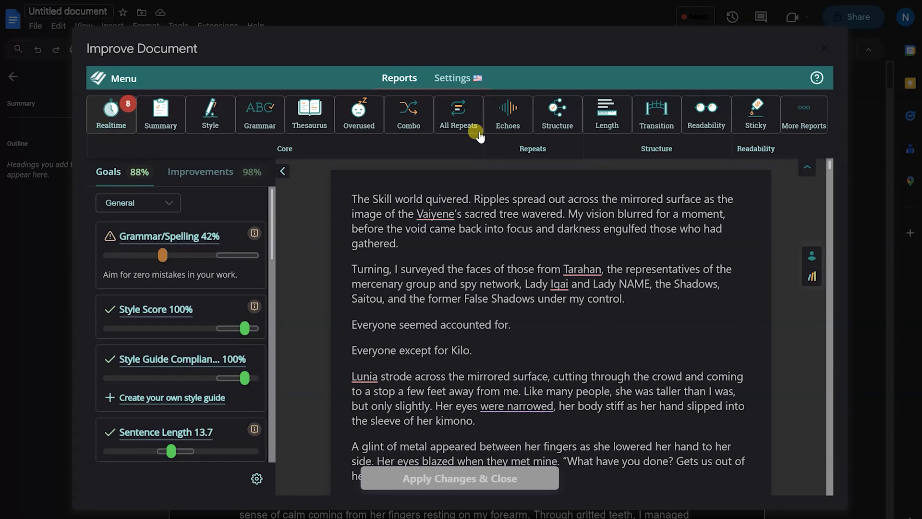
pyautogui.scroll(-4, 465, 288)
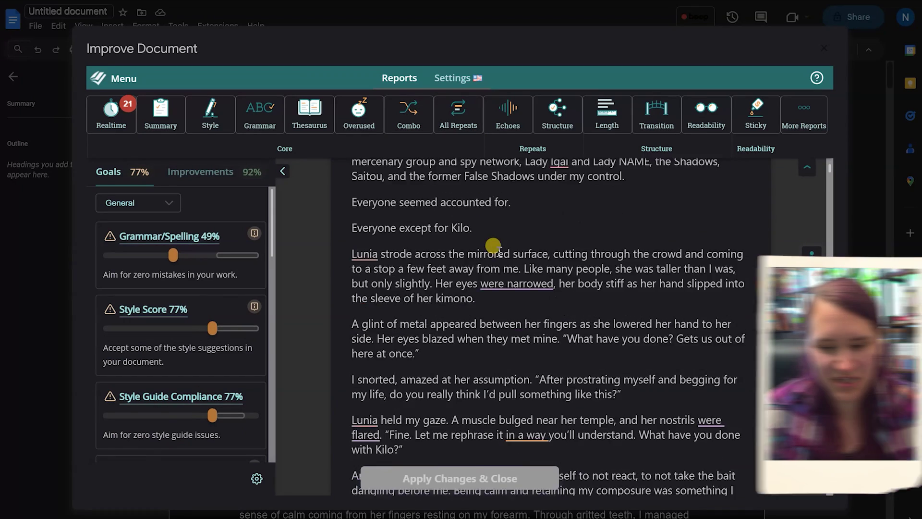
pyautogui.scroll(-2, 495, 247)
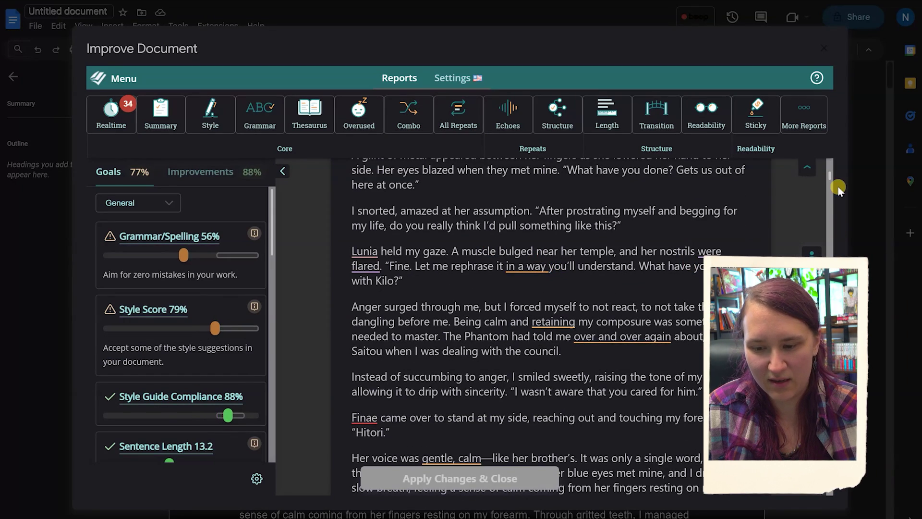
pyautogui.scroll(-2, 671, 241)
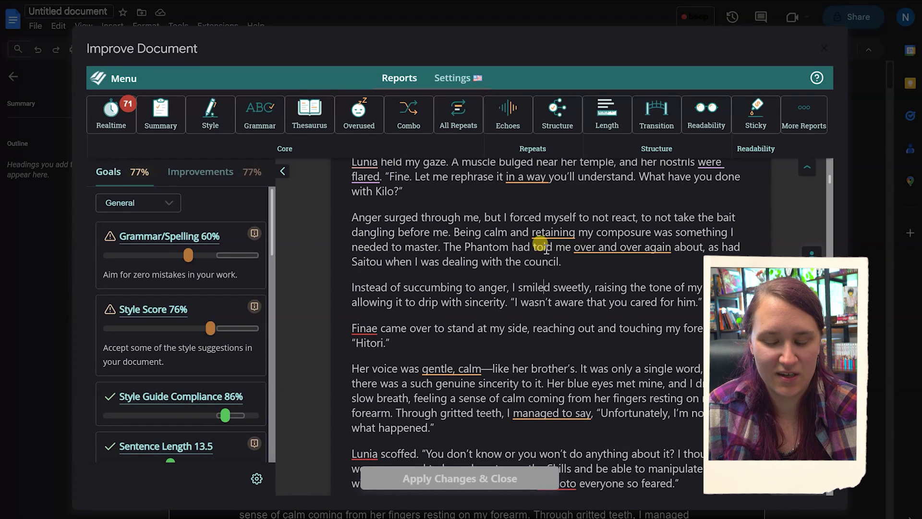
# - View the suggestion for 'retaining' and spelling alternatives for 'Tarahan'
pyautogui.click(554, 233)
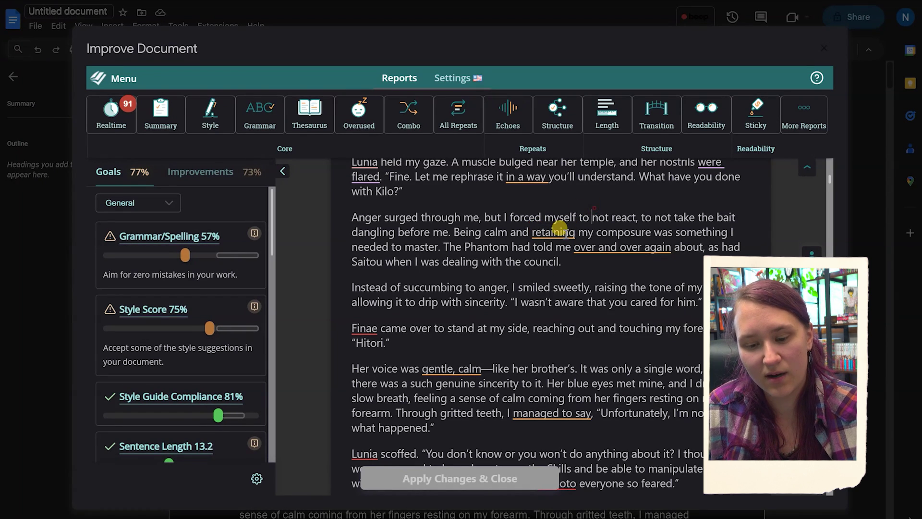
pyautogui.moveTo(552, 232)
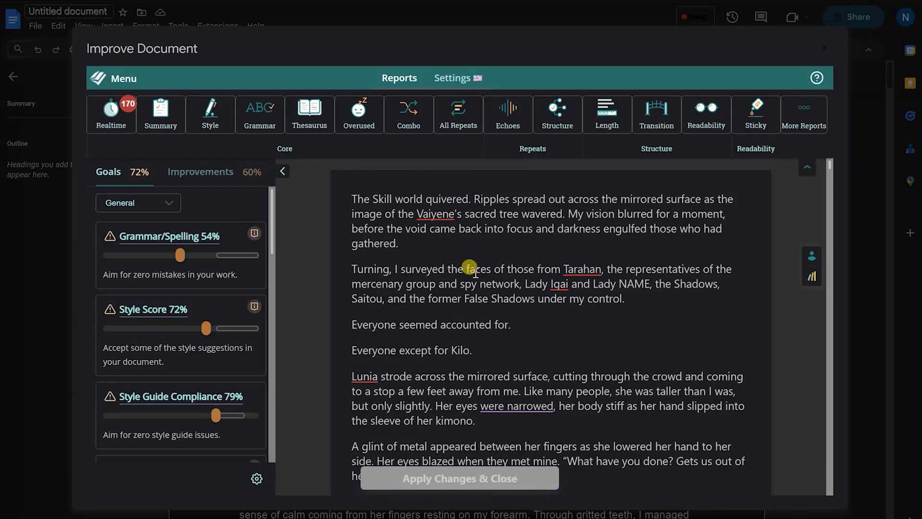
pyautogui.click(571, 269)
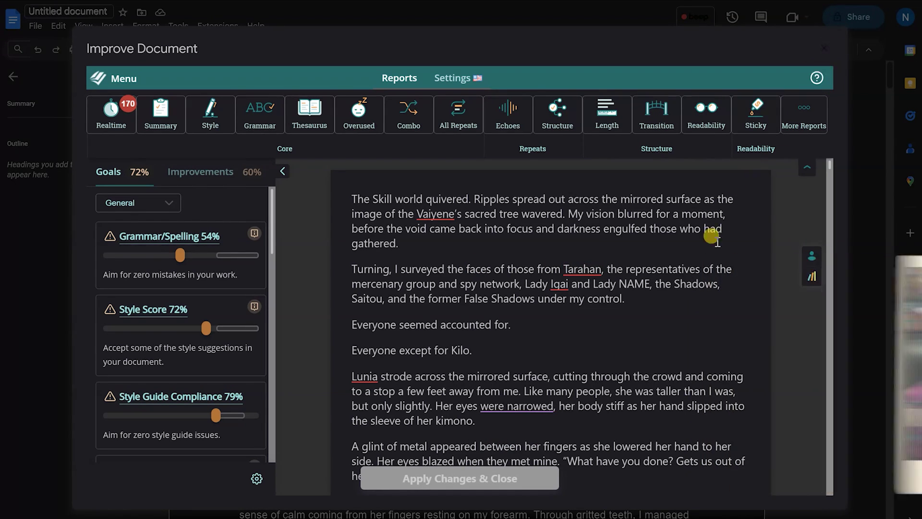
# - Scroll through the overview on the Grammarly extension's Chrome Web Store listing
pyautogui.scroll(-3, 663, 243)
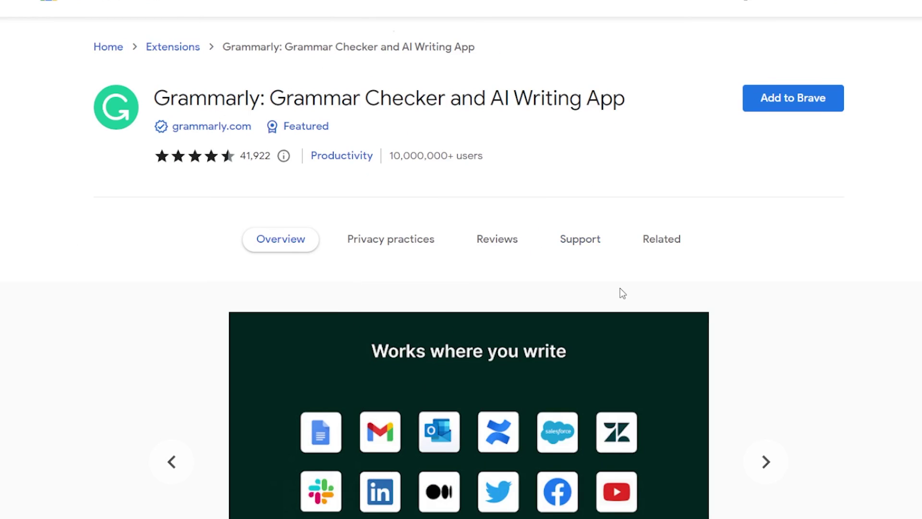
pyautogui.scroll(-6, 623, 294)
pyautogui.scroll(-10, 623, 294)
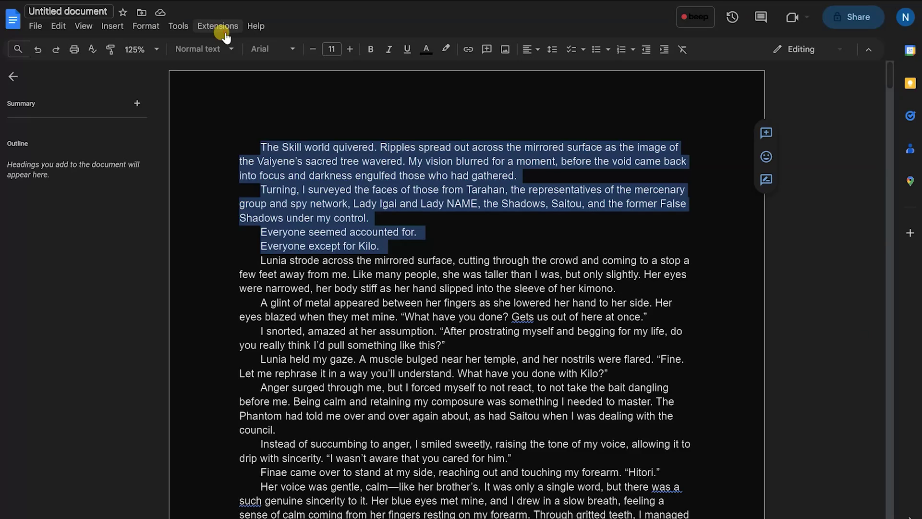
# - Open the Read Aloud TTS sidebar and play the chapter's opening paragraphs in the Microsoft Mark voice
pyautogui.click(221, 28)
pyautogui.moveTo(303, 152)
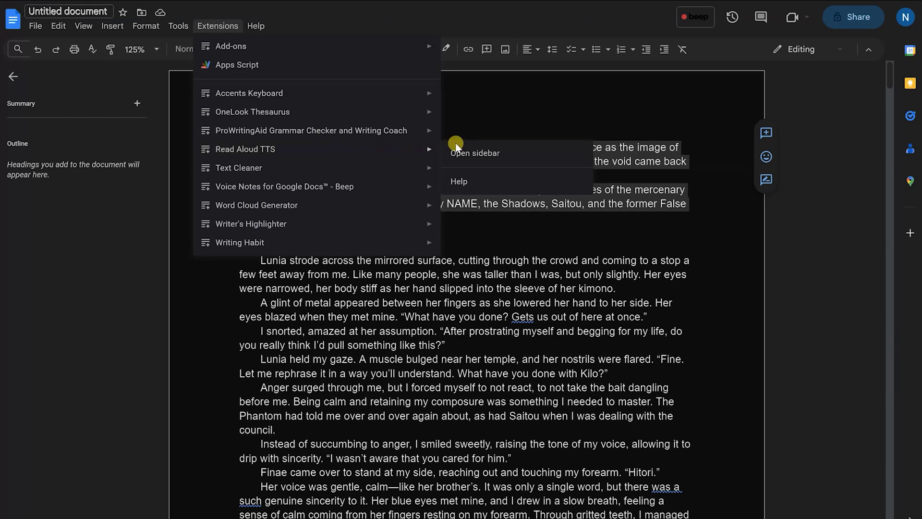
pyautogui.click(478, 152)
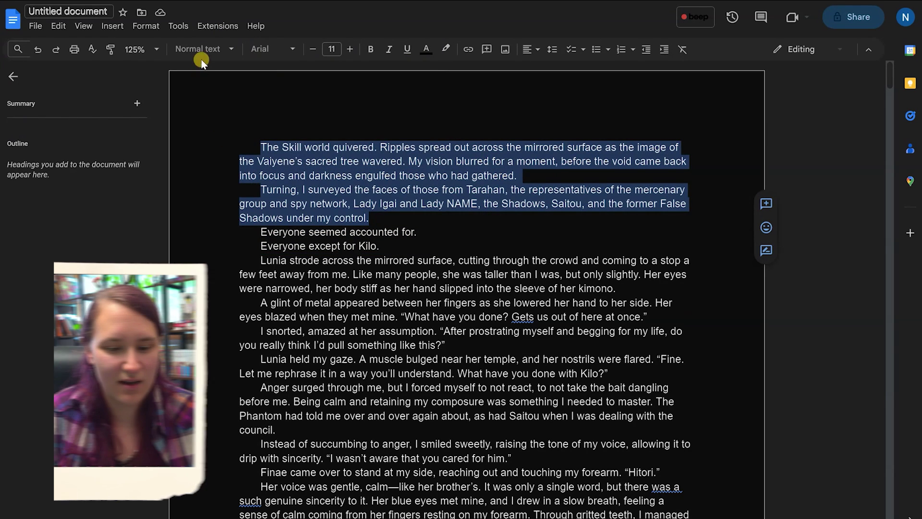
pyautogui.click(217, 26)
pyautogui.click(461, 152)
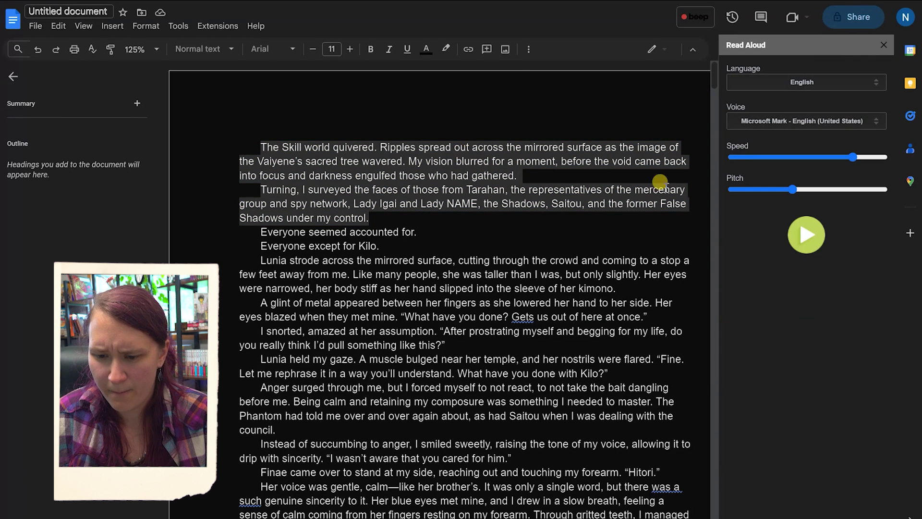
pyautogui.click(818, 250)
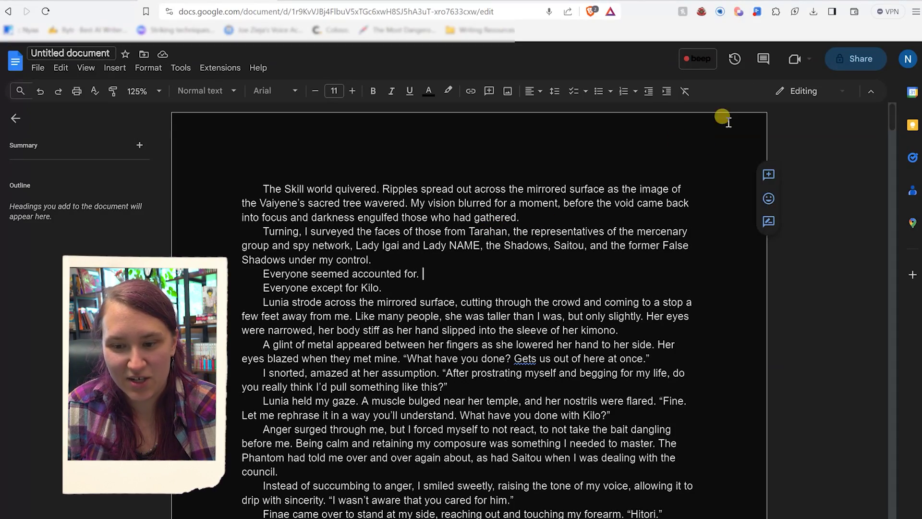
# - Switch Night Eye from Dark to Normal mode for the Google Docs page
pyautogui.click(718, 16)
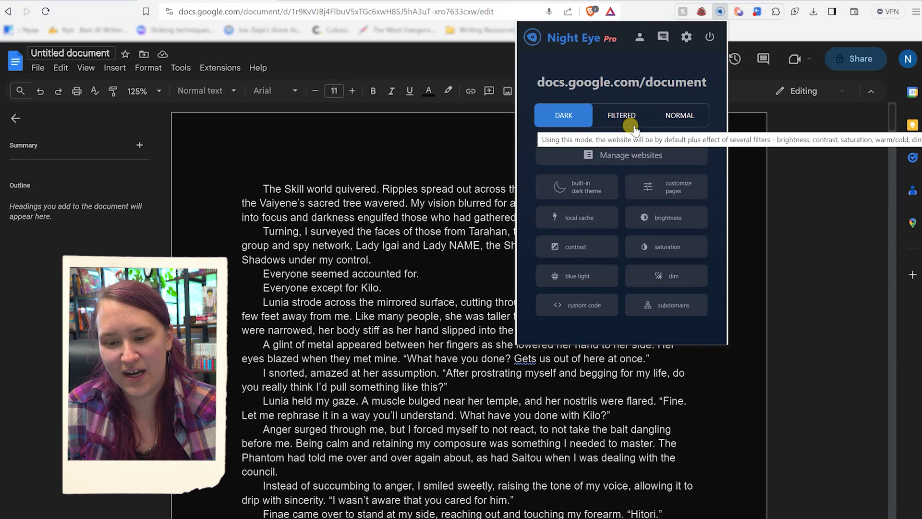
pyautogui.click(679, 117)
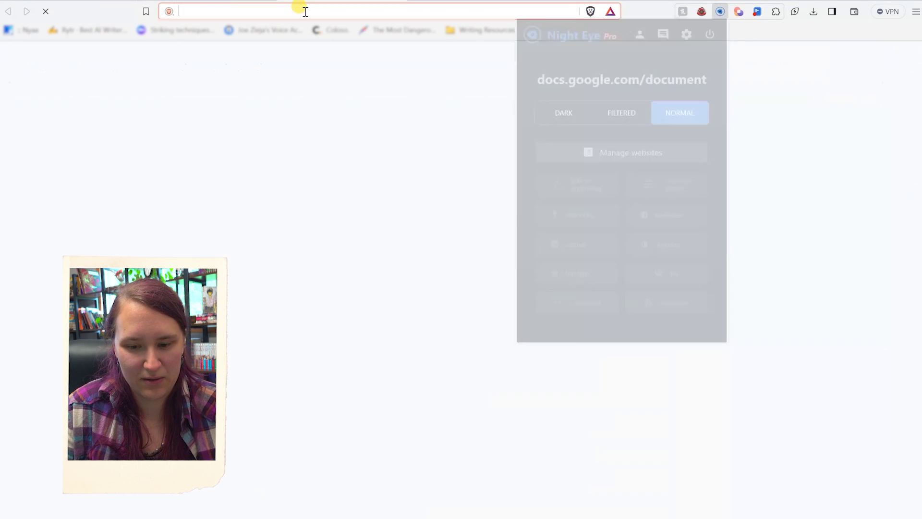
# - Load google.com in a new browser tab
pyautogui.hotkey('ctrl', 't')
pyautogui.write('google.com')
pyautogui.press('Return')
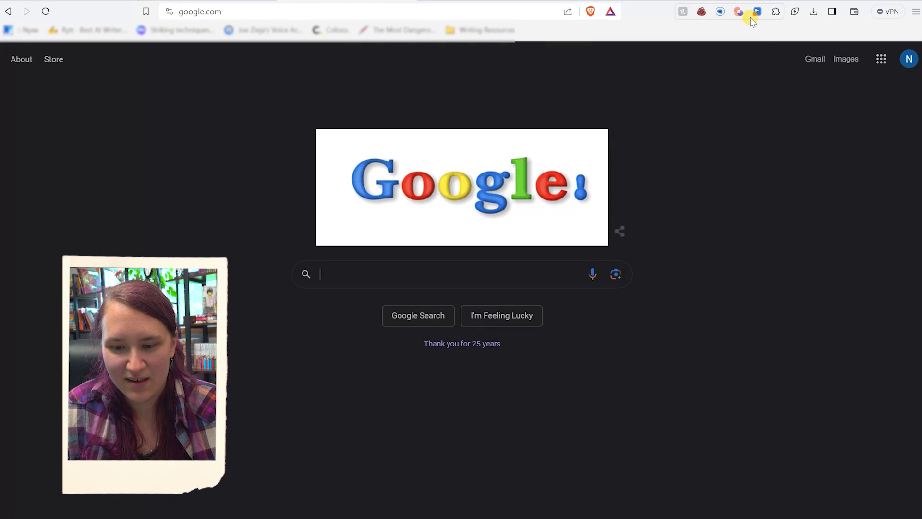
# - Turn on Night Eye's Dark mode for google.com
pyautogui.click(777, 12)
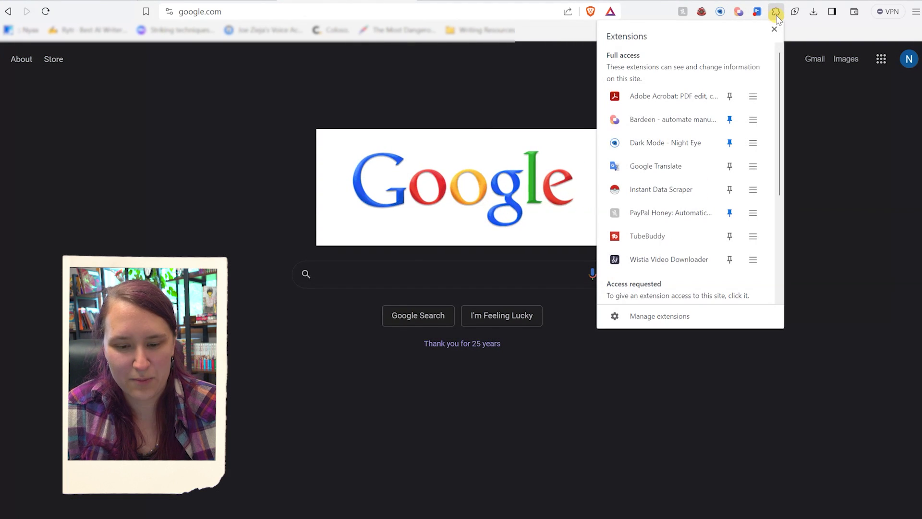
pyautogui.click(663, 148)
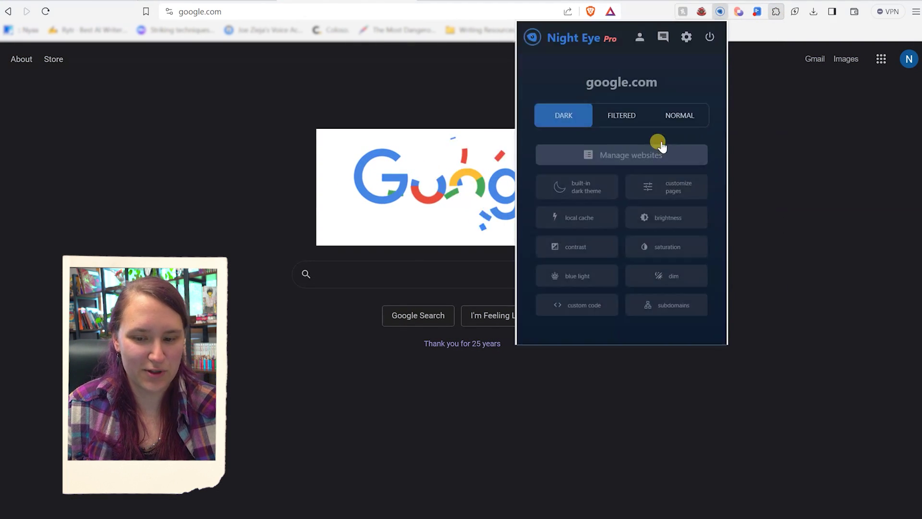
pyautogui.click(689, 120)
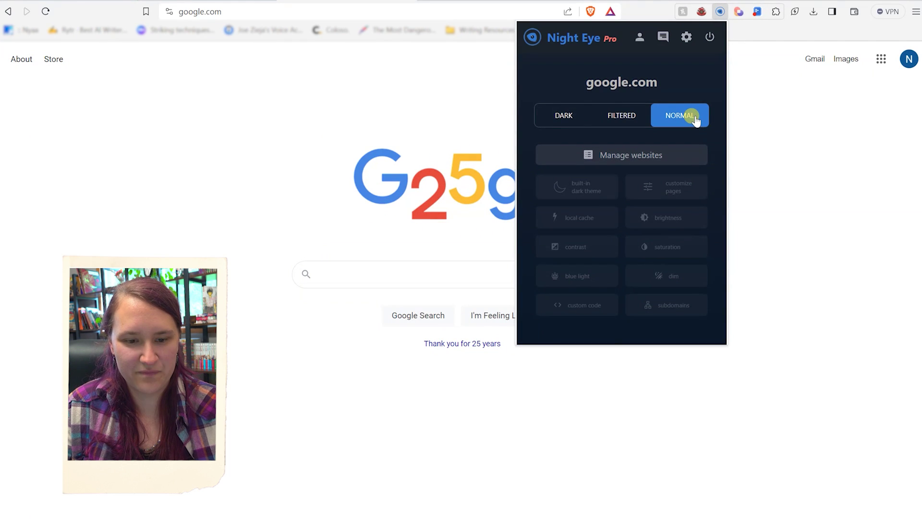
pyautogui.click(564, 118)
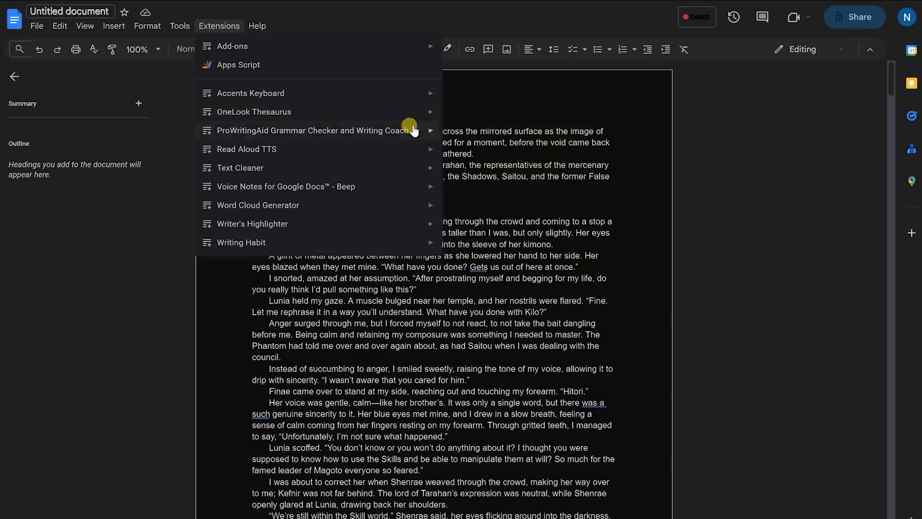
# - Look up 'walking' in the OneLook Thesaurus panel and view its synonyms, adjectives and proverbs
pyautogui.moveTo(414, 117)
pyautogui.click(468, 116)
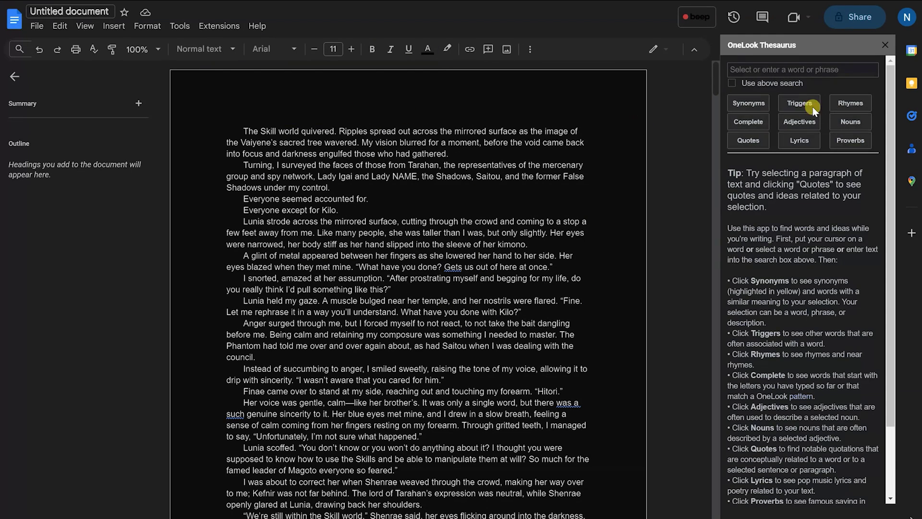
pyautogui.click(763, 68)
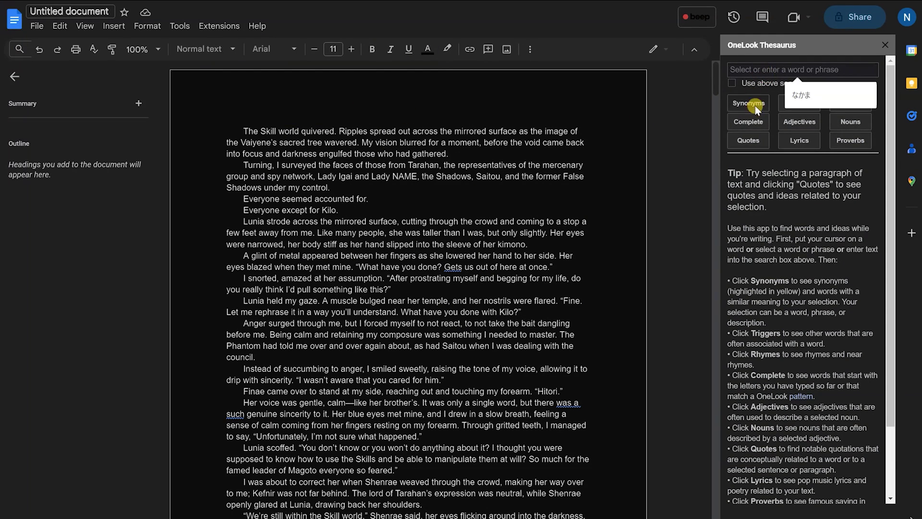
pyautogui.click(755, 105)
pyautogui.write('walking')
pyautogui.press('Return')
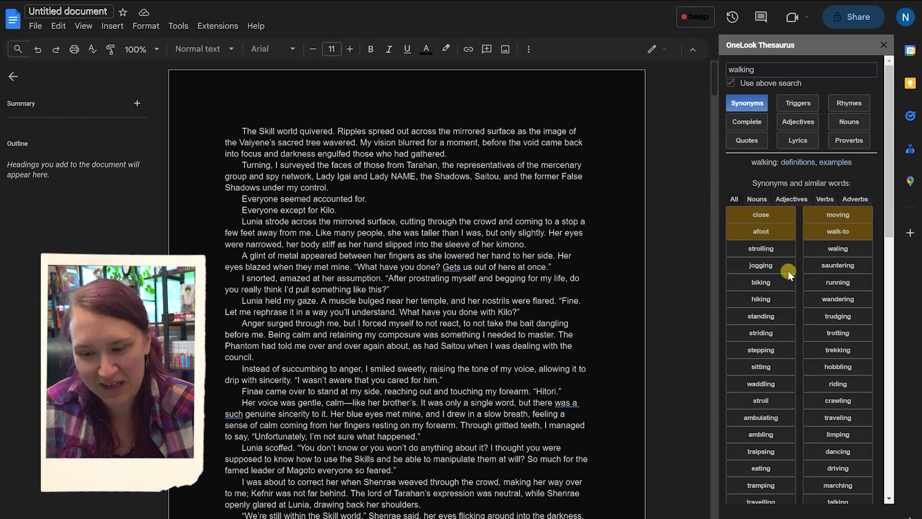
pyautogui.click(802, 123)
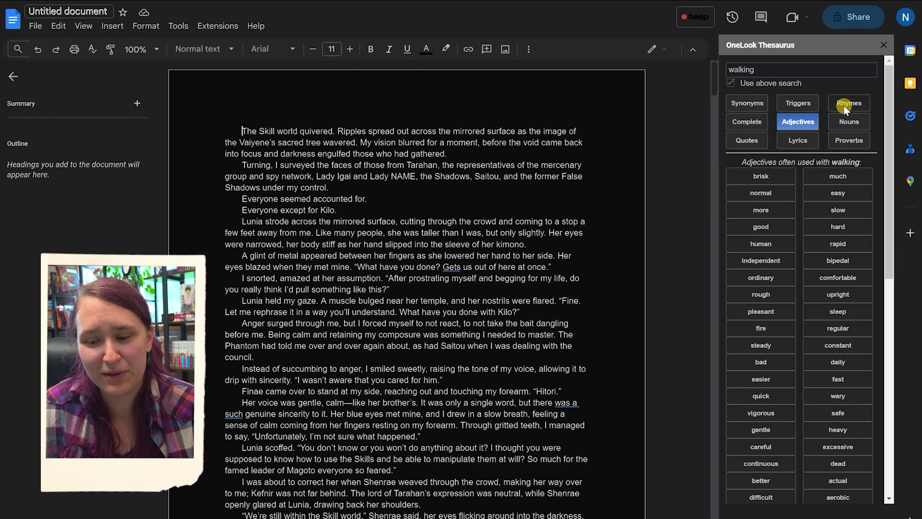
pyautogui.click(862, 148)
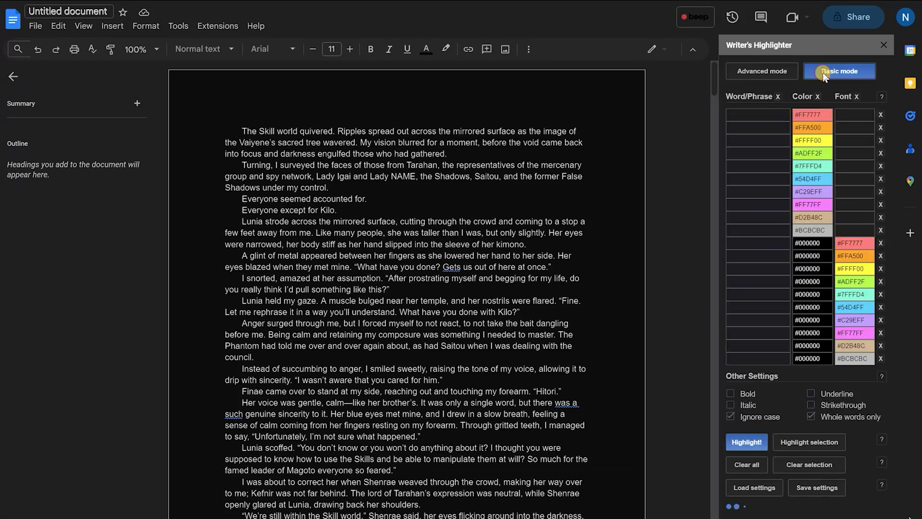
# - Enter I, smiled and NAME in the Writer's Highlighter Word/Phrase cells
pyautogui.click(767, 113)
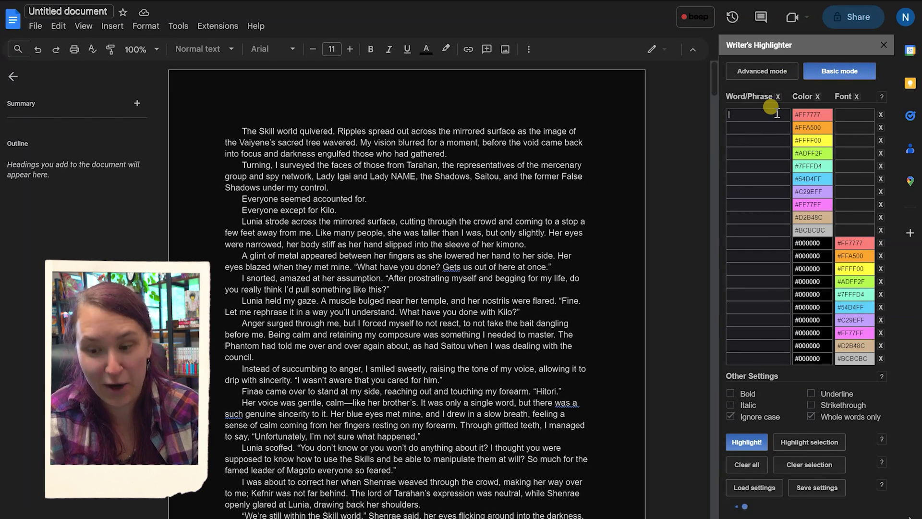
pyautogui.write('I')
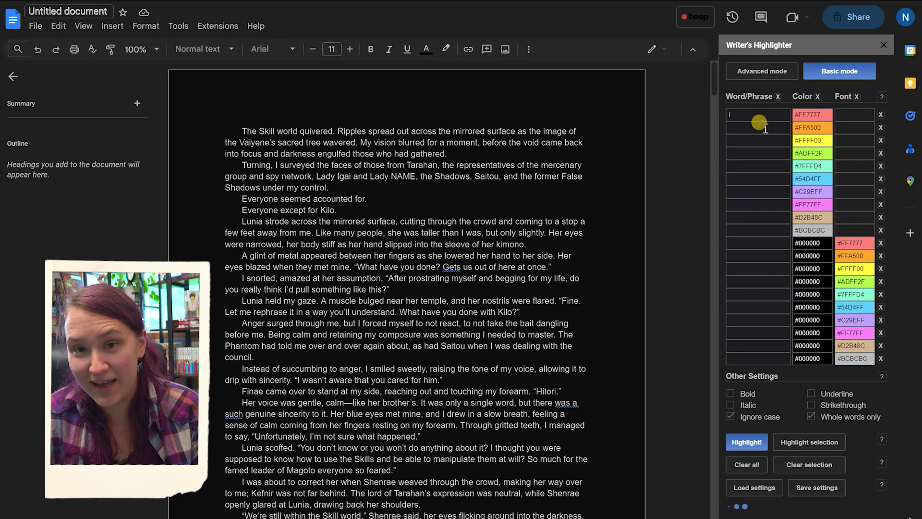
pyautogui.write('Smiled')
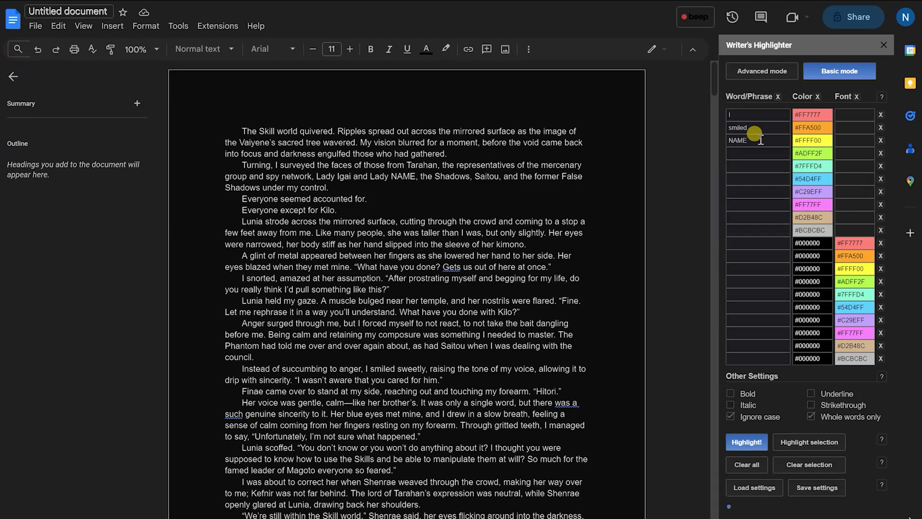
pyautogui.click(659, 149)
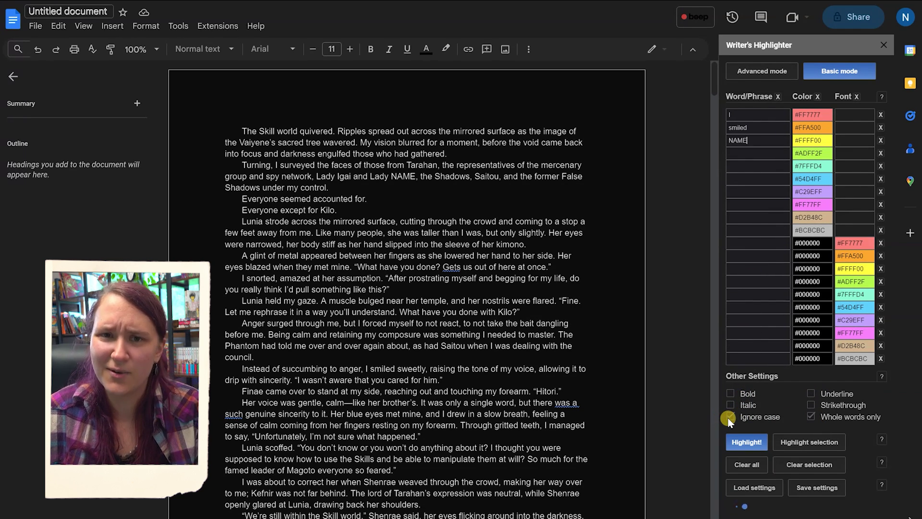
pyautogui.click(661, 299)
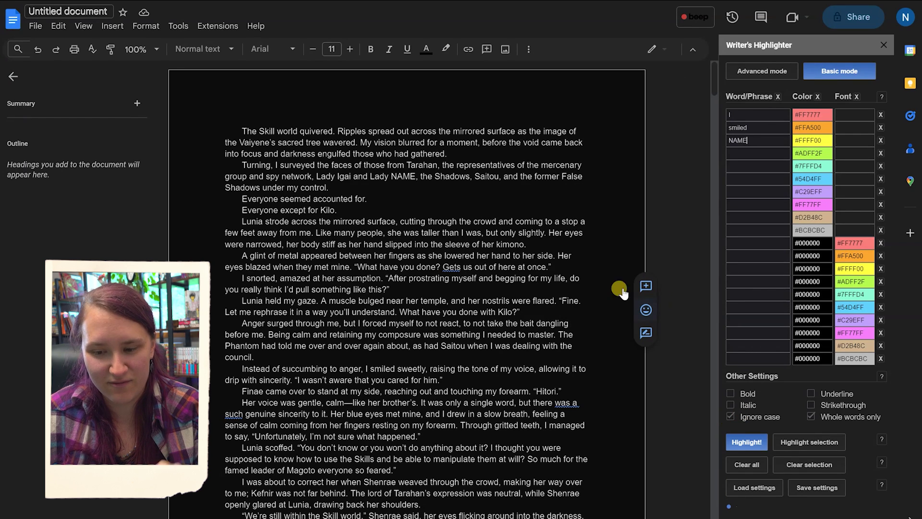
pyautogui.click(589, 276)
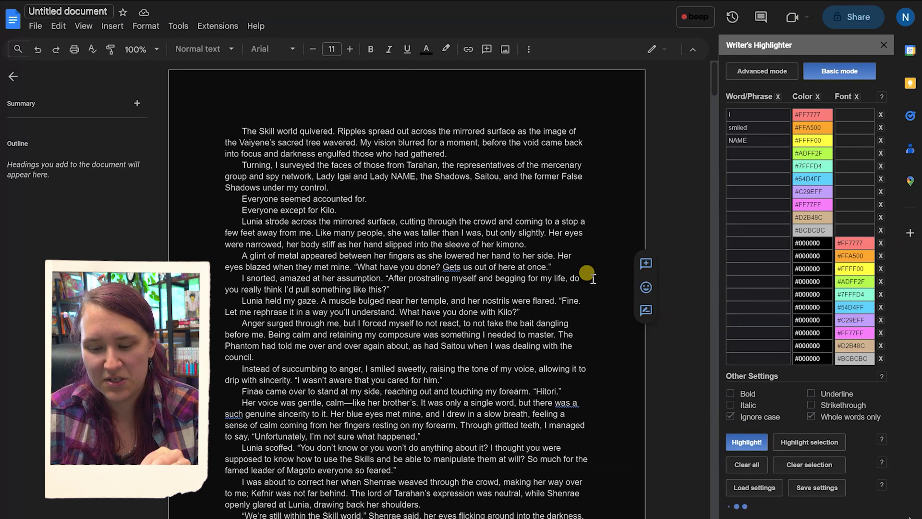
pyautogui.click(764, 126)
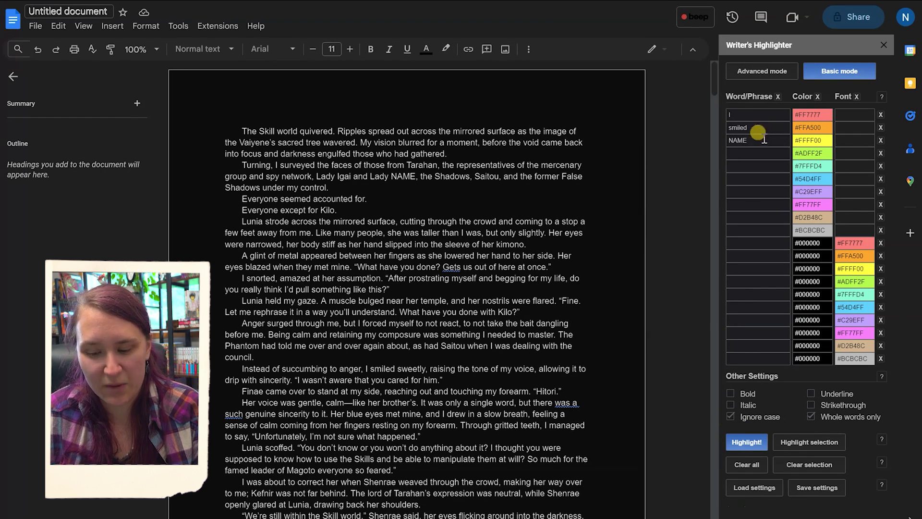
# - Highlight every listed word in the chapter, 125 matches, and scroll through the results
pyautogui.click(756, 447)
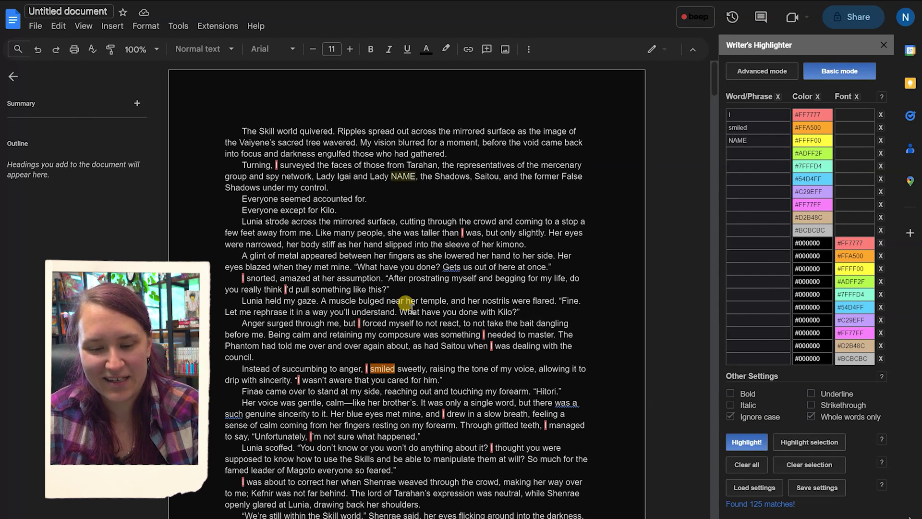
pyautogui.scroll(-15, 412, 307)
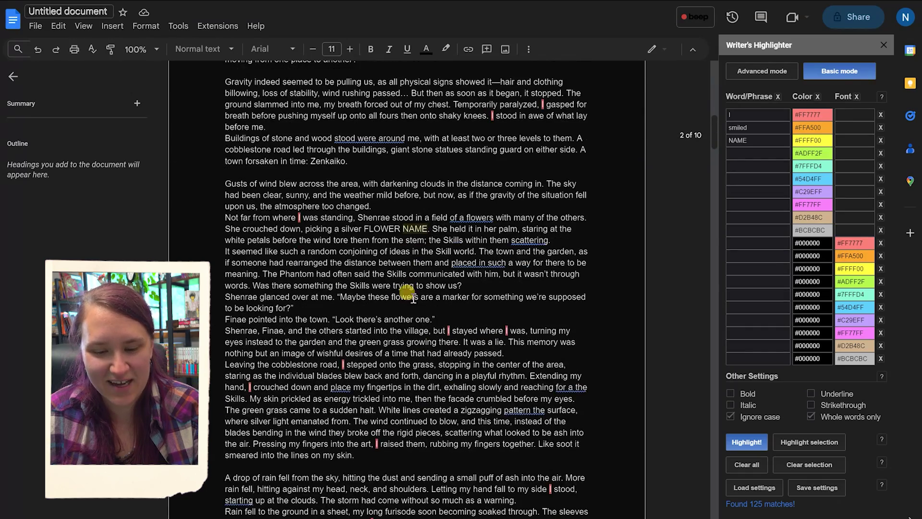
pyautogui.scroll(-4, 420, 303)
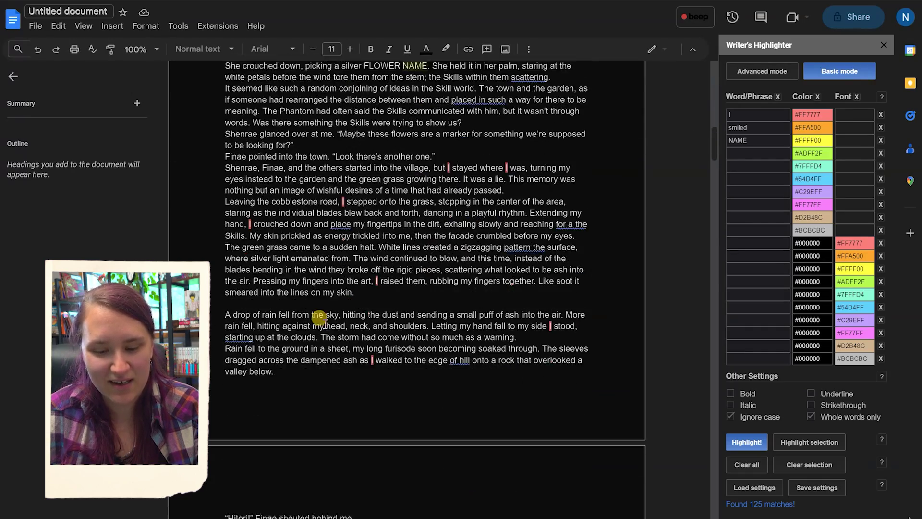
pyautogui.scroll(-9, 321, 317)
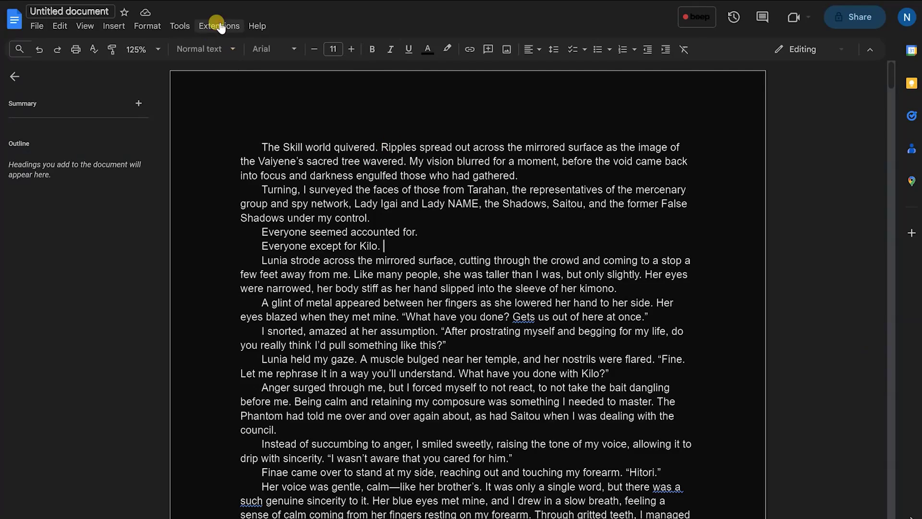
# - Generate a Modern word cloud of the chapter and enter 'eyes' under Words to remove
pyautogui.click(217, 25)
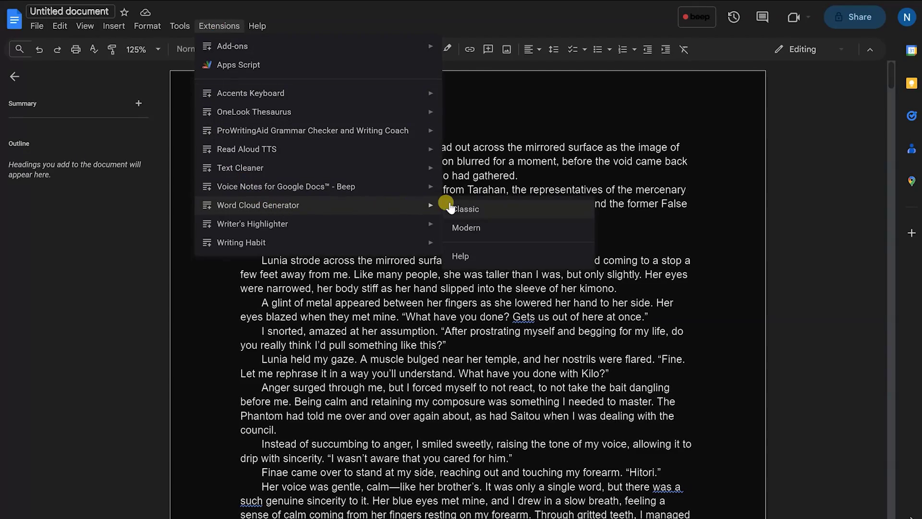
pyautogui.click(450, 227)
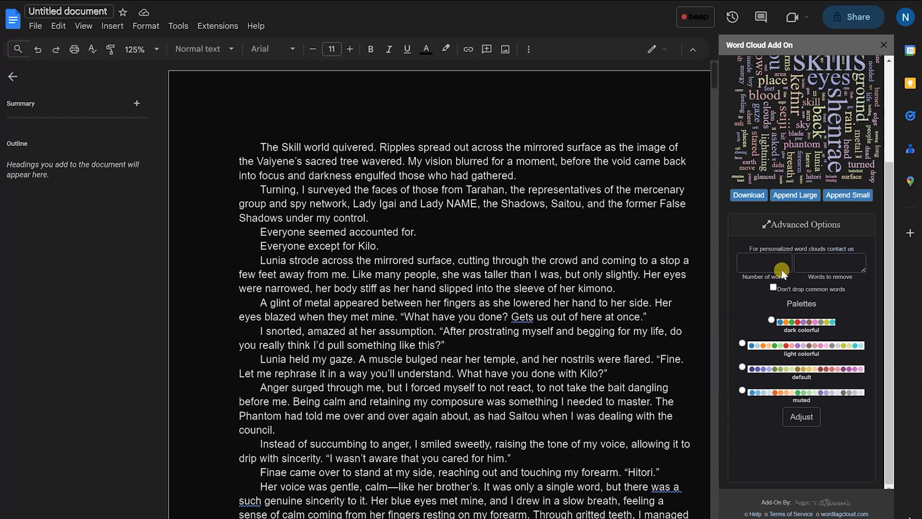
pyautogui.click(816, 263)
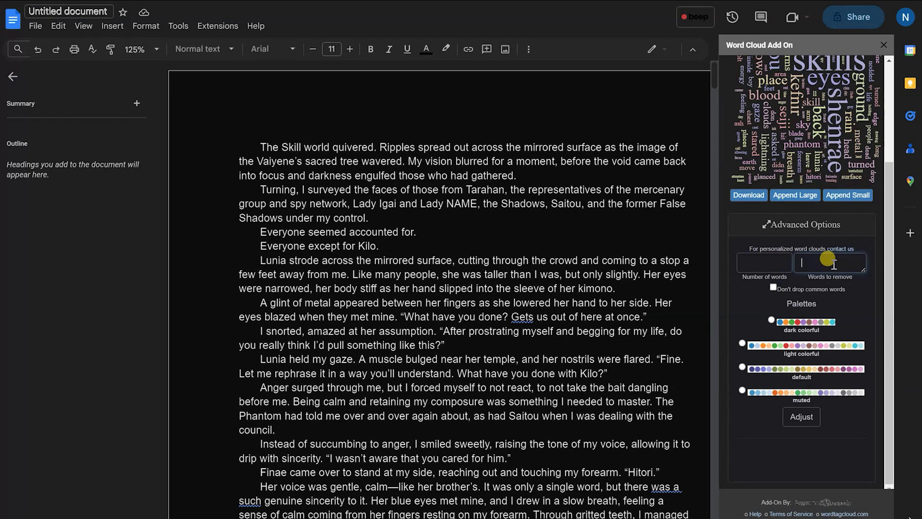
pyautogui.write('eyes')
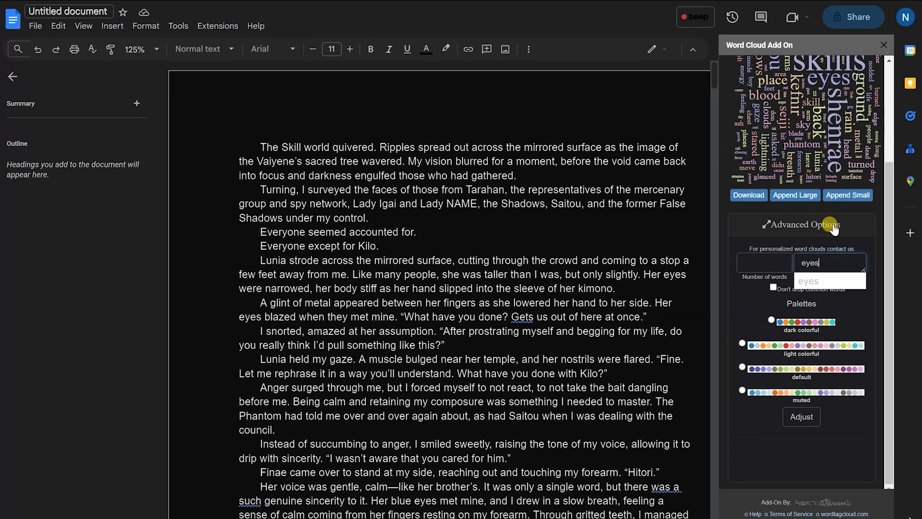
pyautogui.click(853, 263)
pyautogui.click(854, 304)
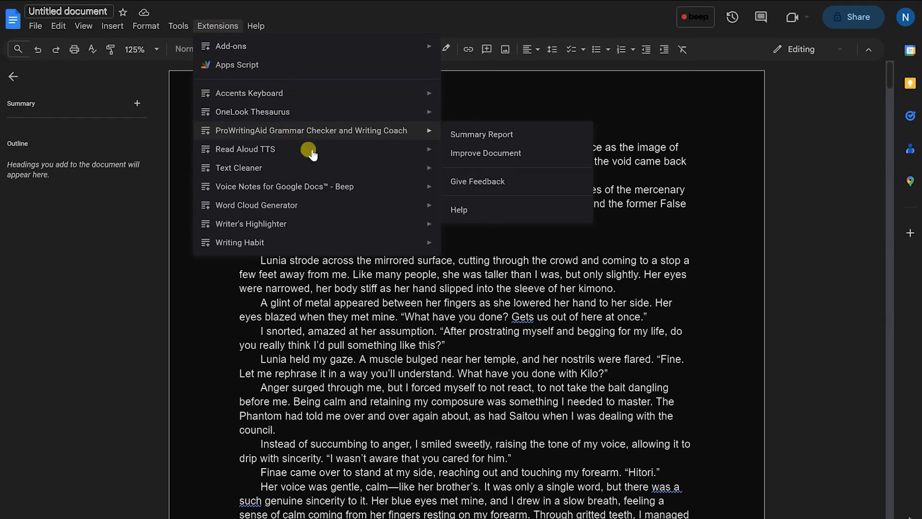
# - Record an 8-second Beep voice note, set it to auto-delete in 1 day, and copy its link
pyautogui.moveTo(328, 187)
pyautogui.click(491, 190)
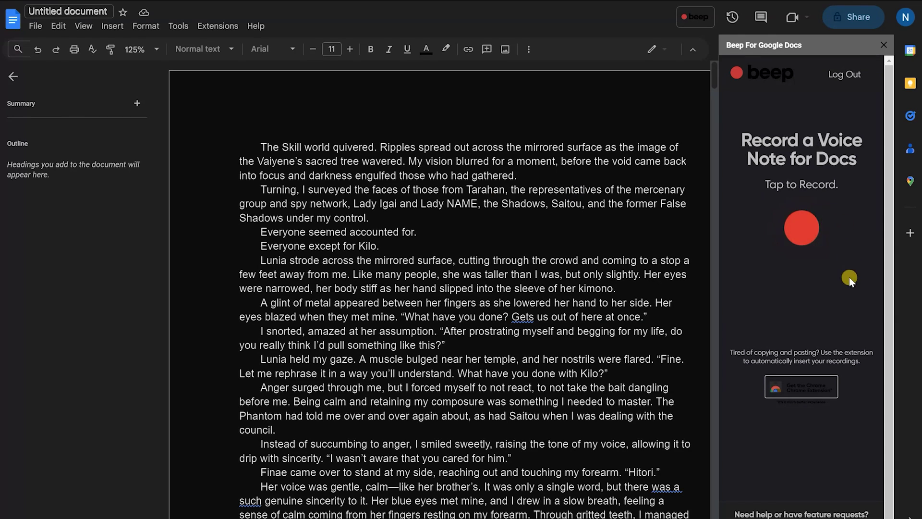
pyautogui.click(807, 240)
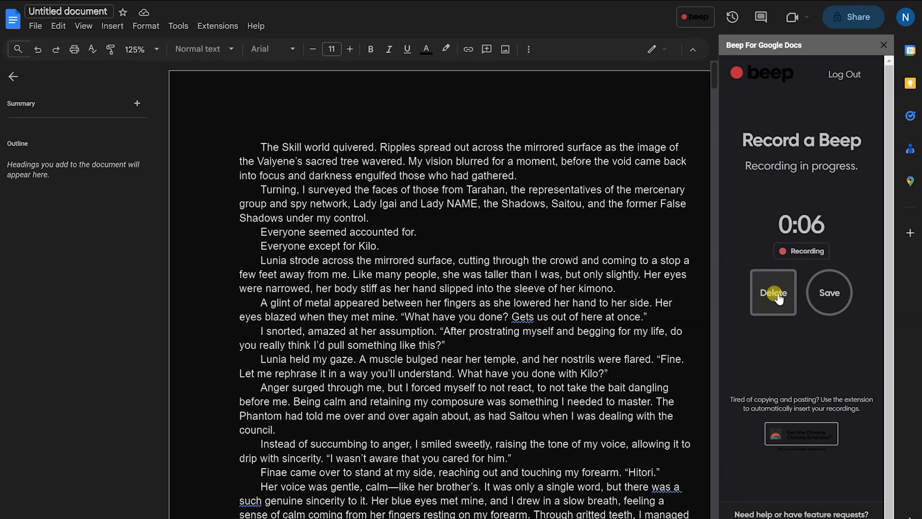
pyautogui.click(835, 304)
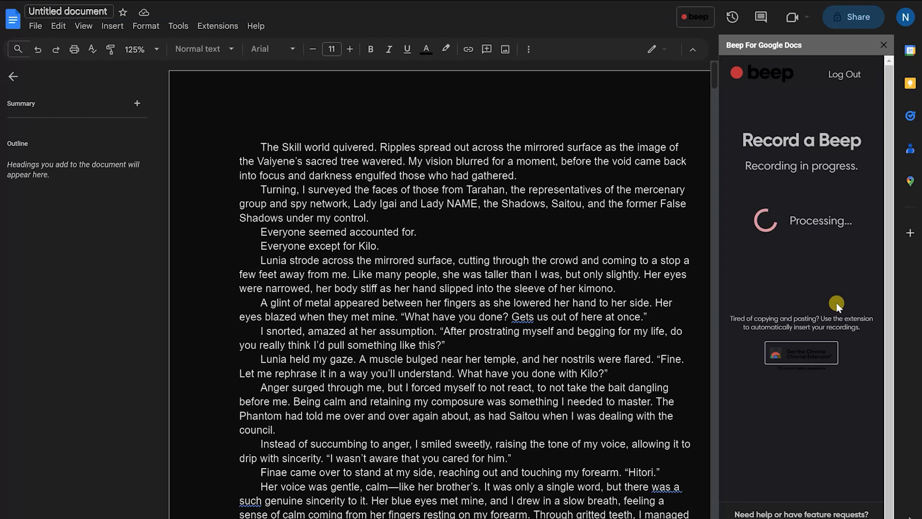
pyautogui.click(811, 345)
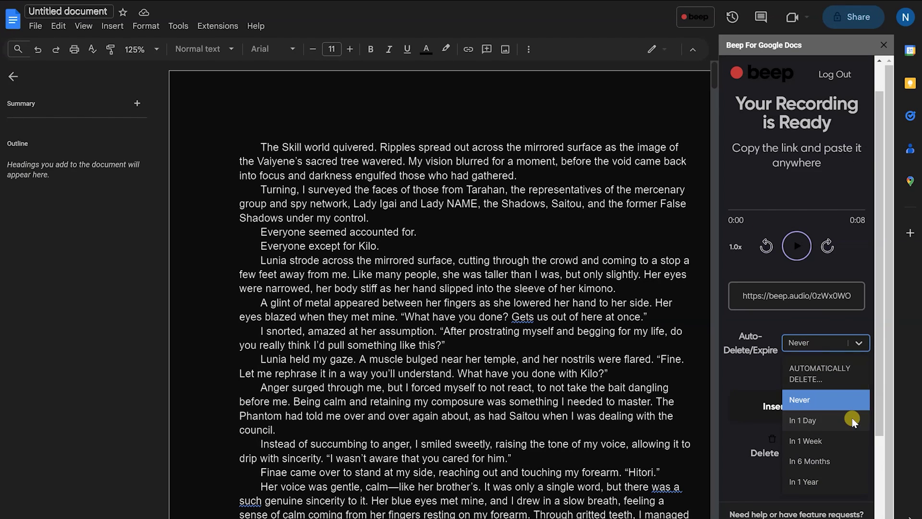
pyautogui.click(812, 420)
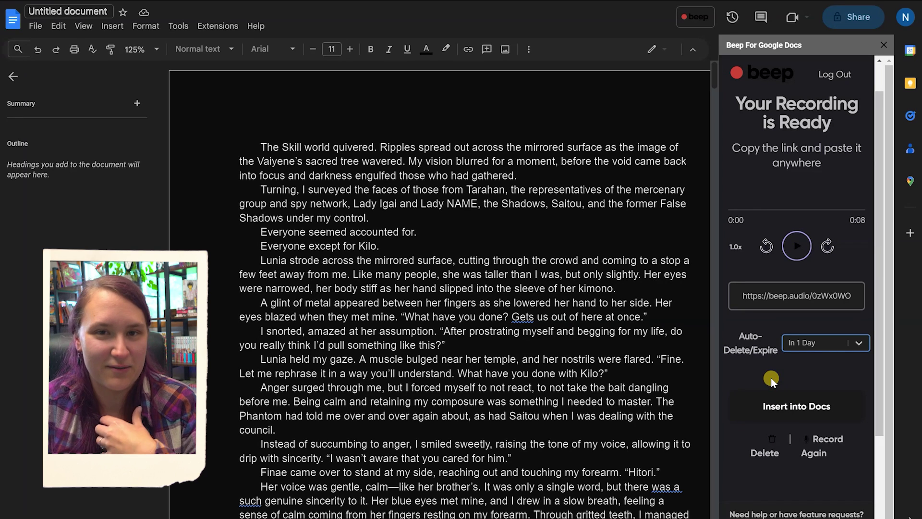
pyautogui.click(783, 412)
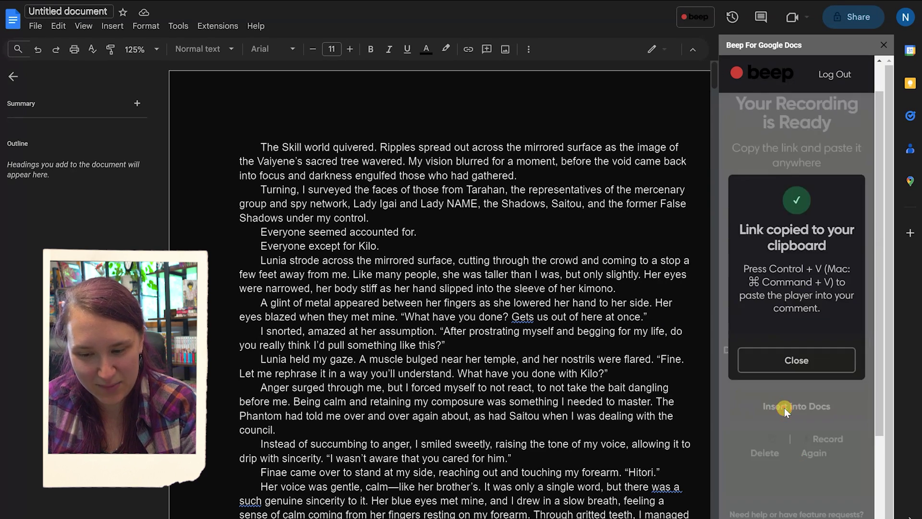
# - Post a comment reading 'This is confusing...' with the Beep voice-note link pasted below
pyautogui.click(810, 369)
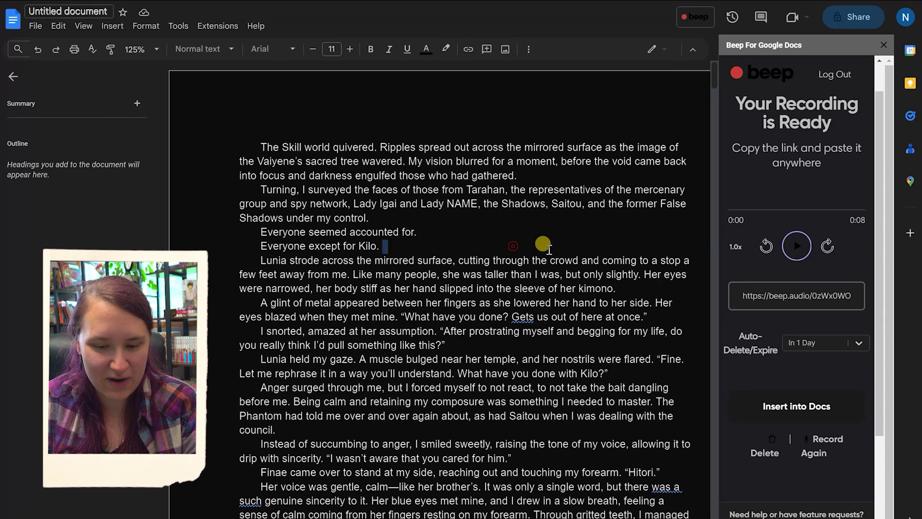
pyautogui.click(759, 24)
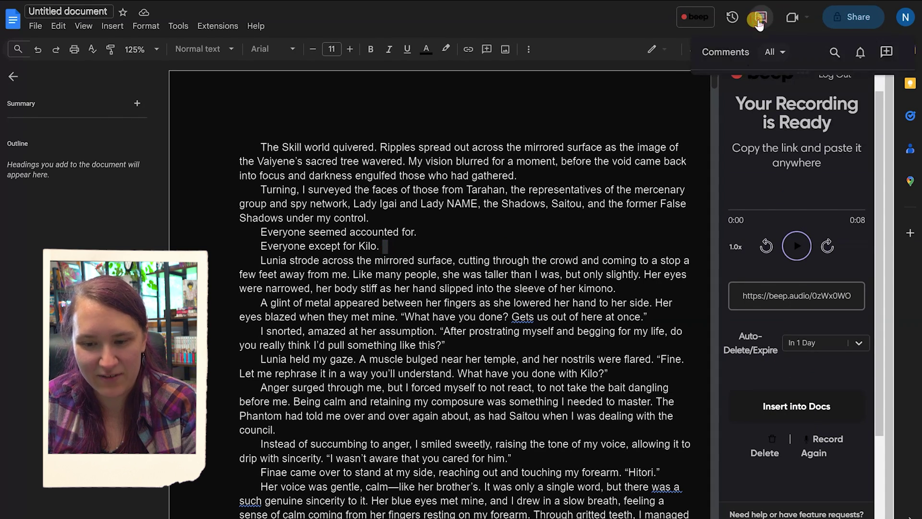
pyautogui.click(885, 55)
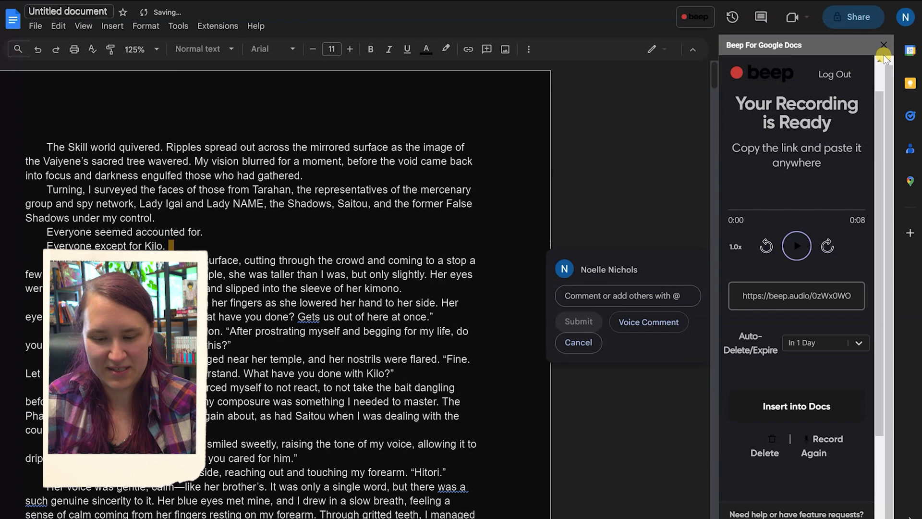
pyautogui.write('This is confusing...')
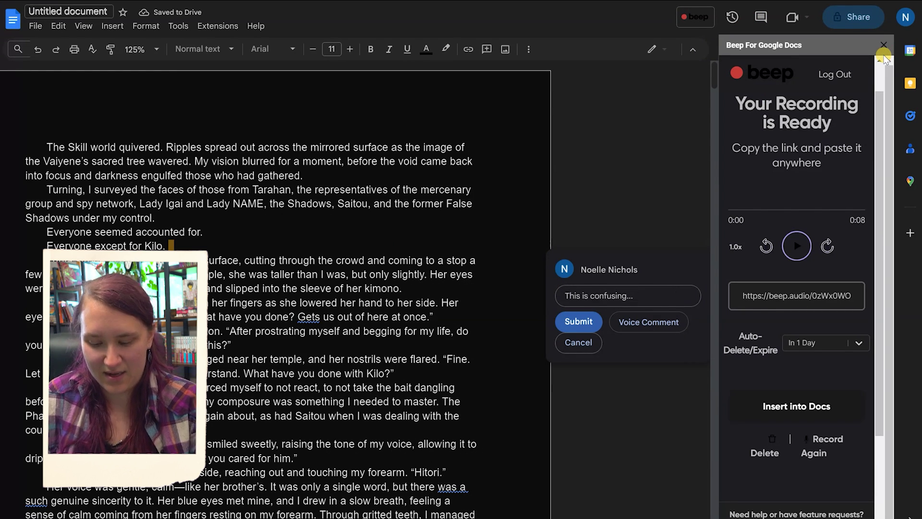
pyautogui.press('Return')
pyautogui.write('https://beep.audio/0zWx0WO')
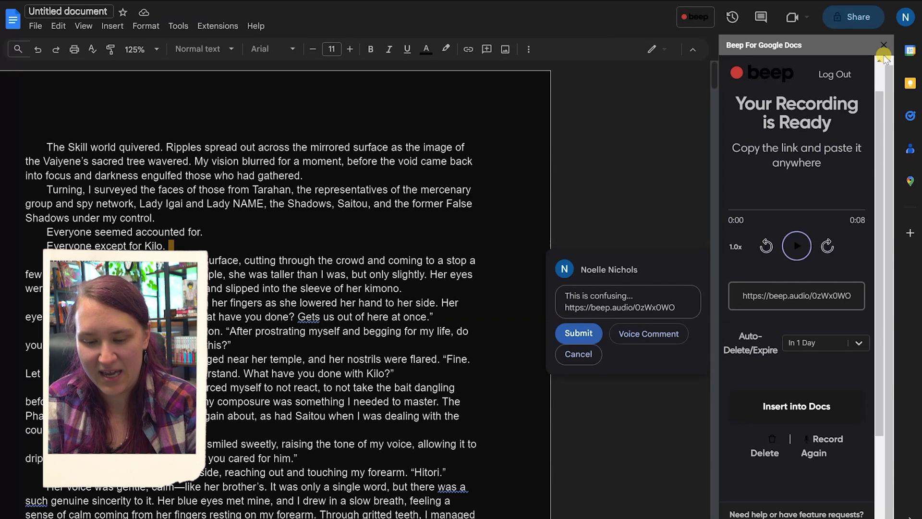
pyautogui.press('Return')
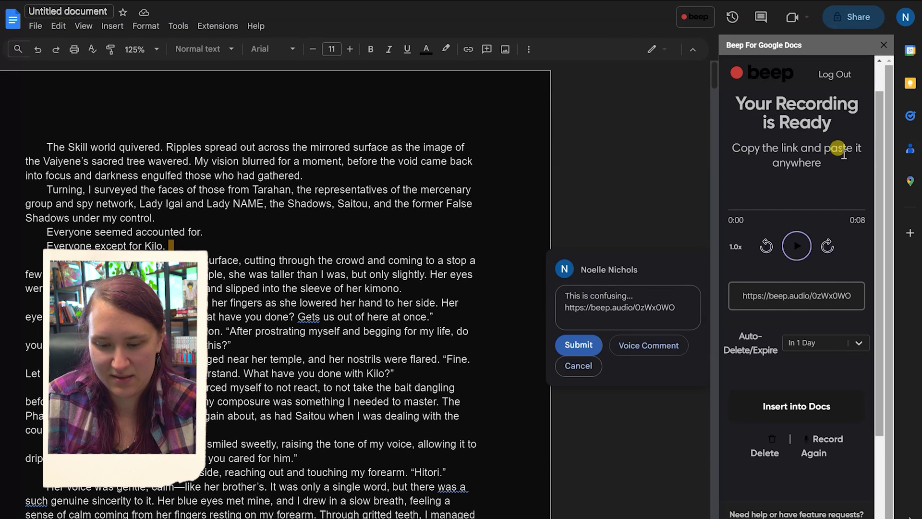
pyautogui.click(579, 344)
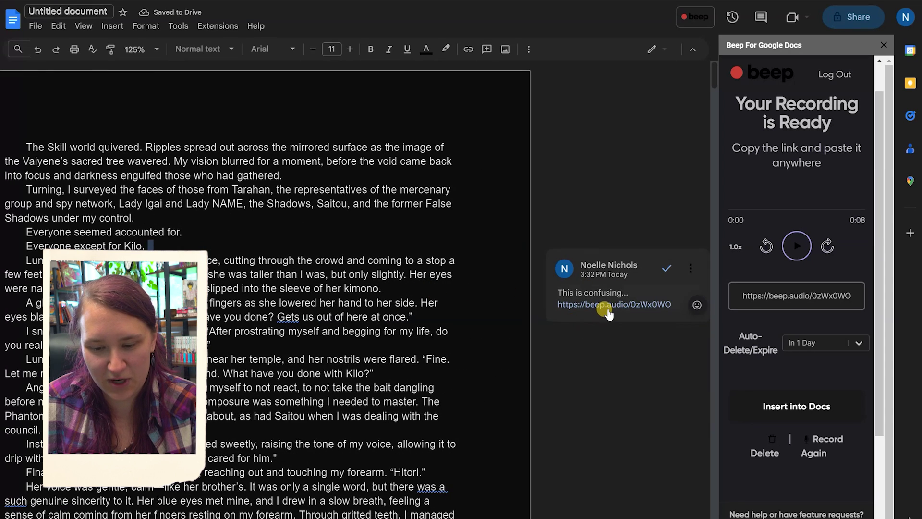
pyautogui.moveTo(609, 313)
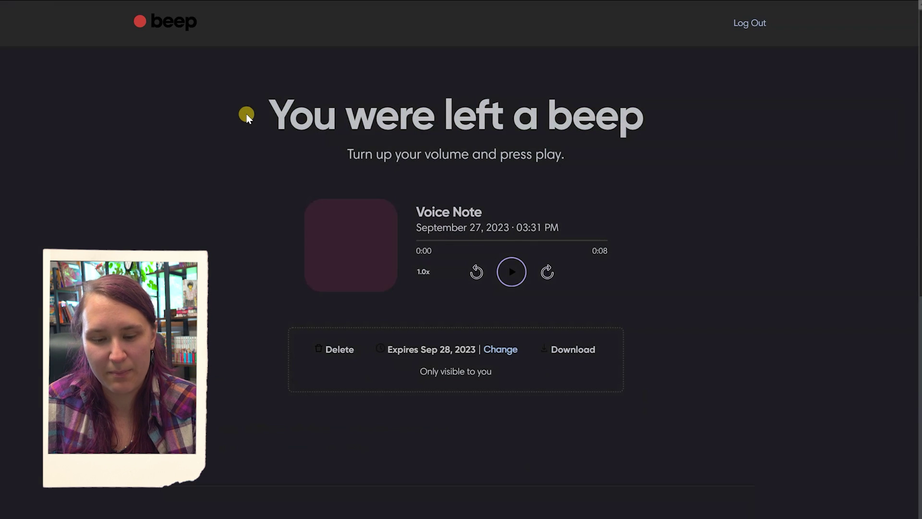
# - Play the voice note on Beep's page and dismiss the extension offer popup with No Thanks
pyautogui.click(510, 282)
pyautogui.click(478, 441)
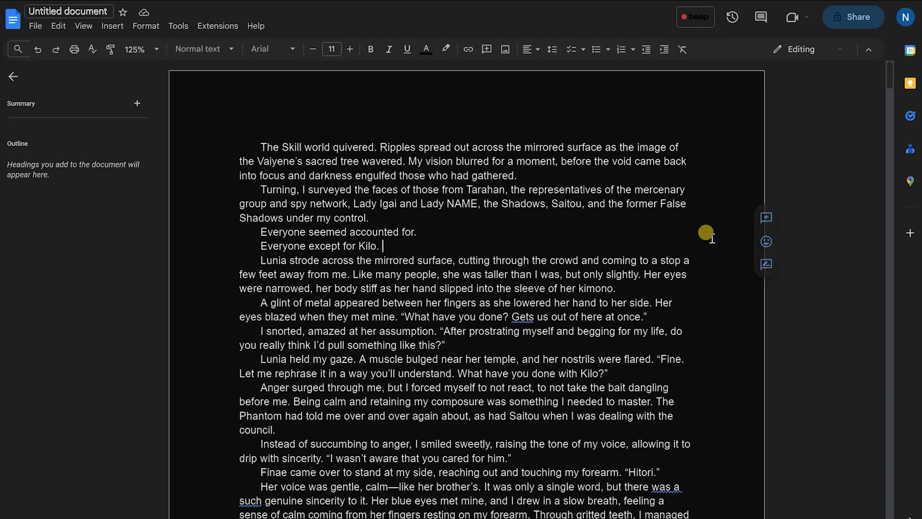
# - Post a Beep voice comment on 'Everyone except for Kilo.' with a recording expiring in 1 week
pyautogui.moveTo(384, 244); pyautogui.dragTo(261, 240)
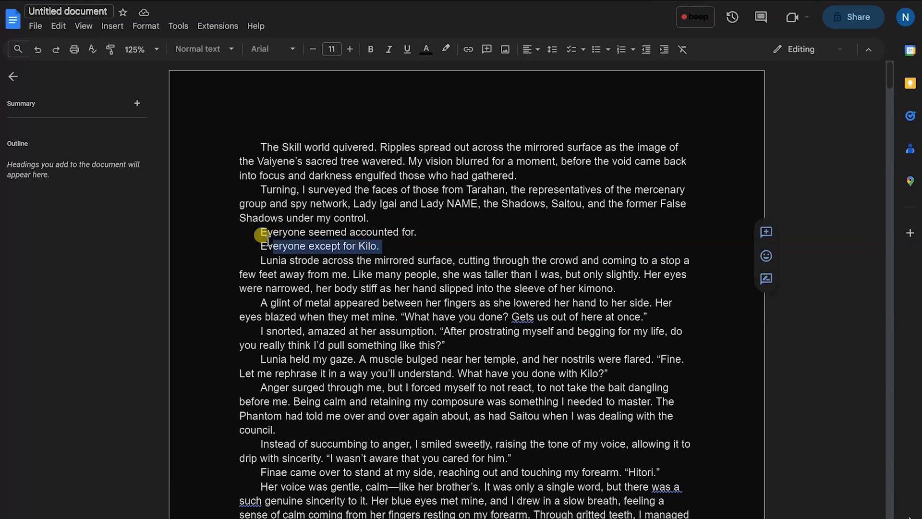
pyautogui.click(767, 235)
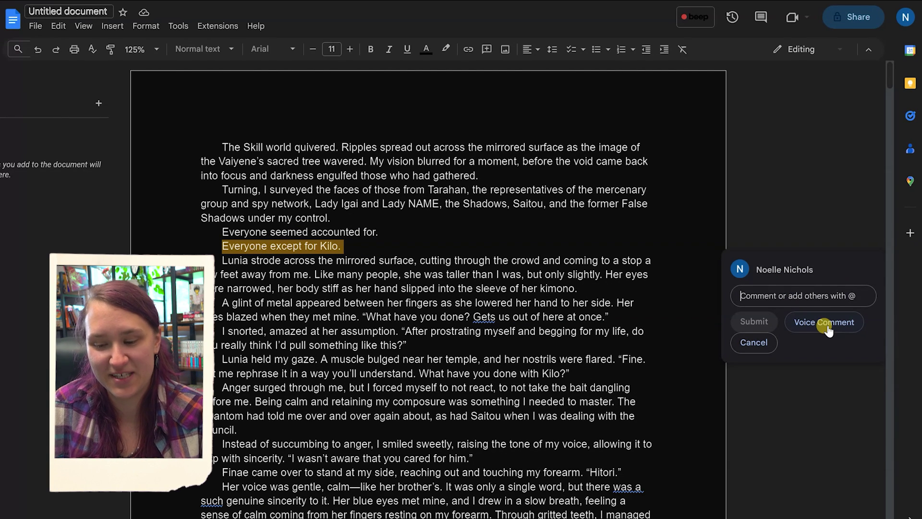
pyautogui.click(826, 326)
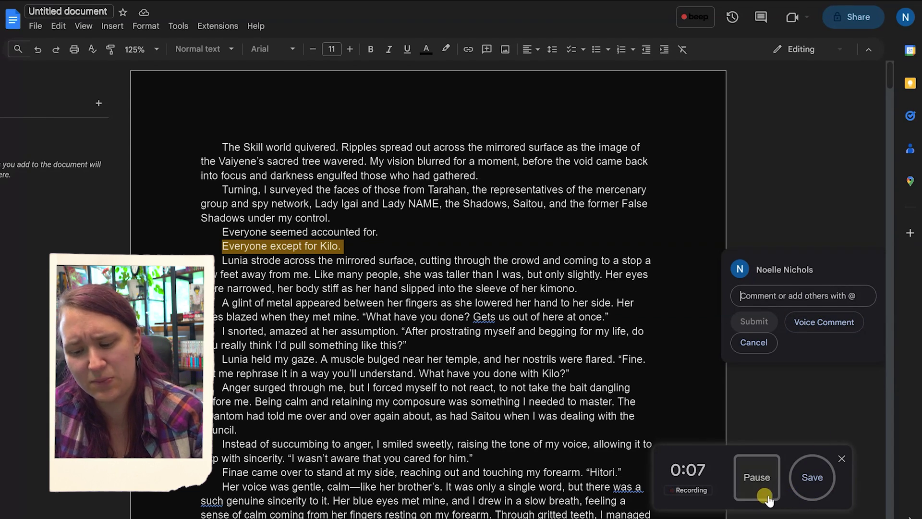
pyautogui.click(812, 486)
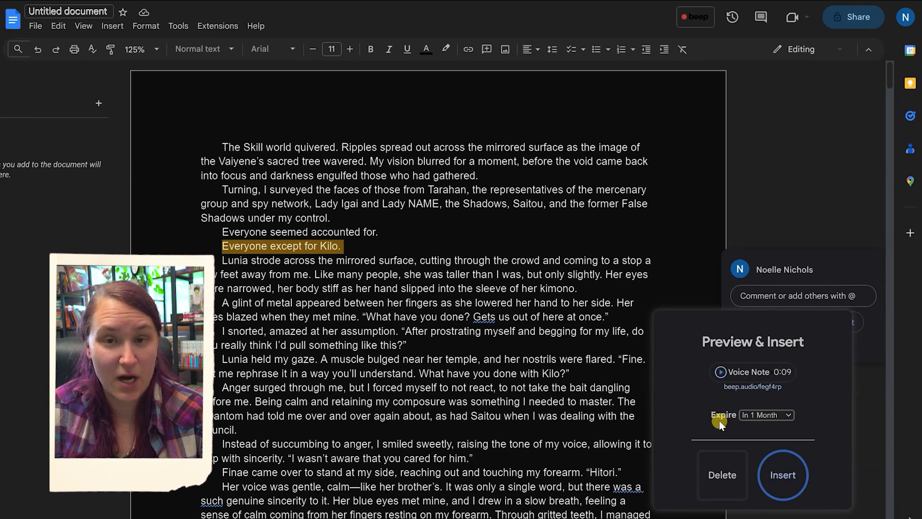
pyautogui.click(763, 415)
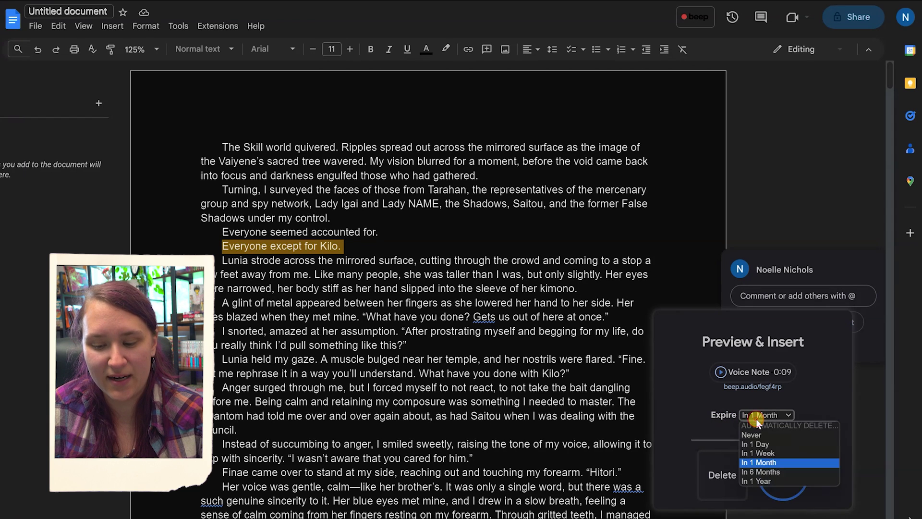
pyautogui.click(769, 453)
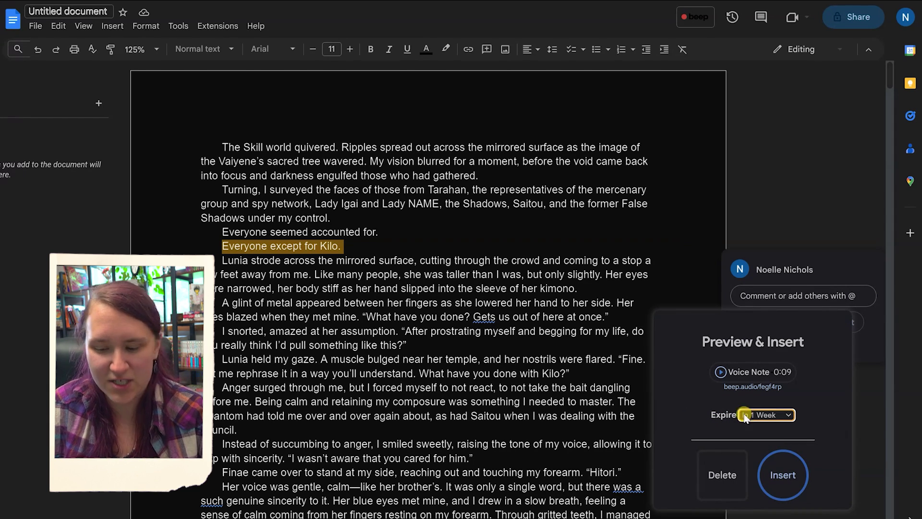
pyautogui.click(790, 480)
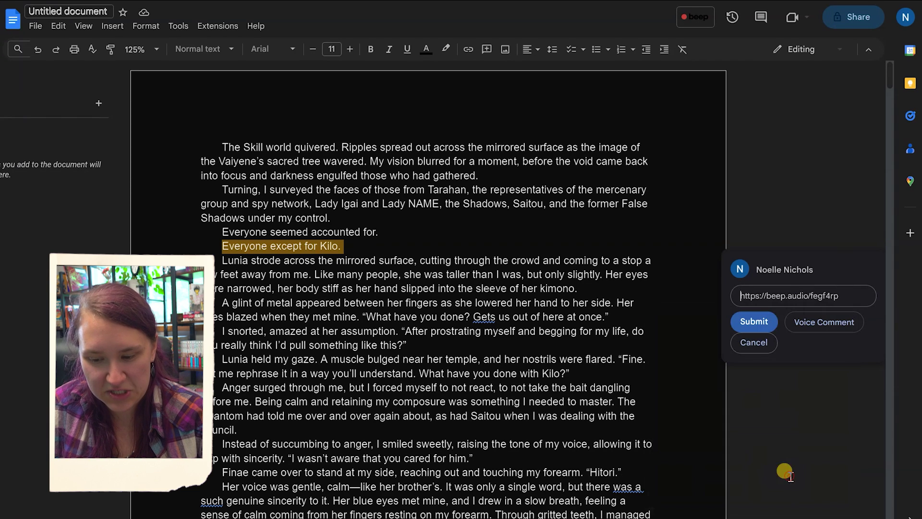
pyautogui.click(753, 327)
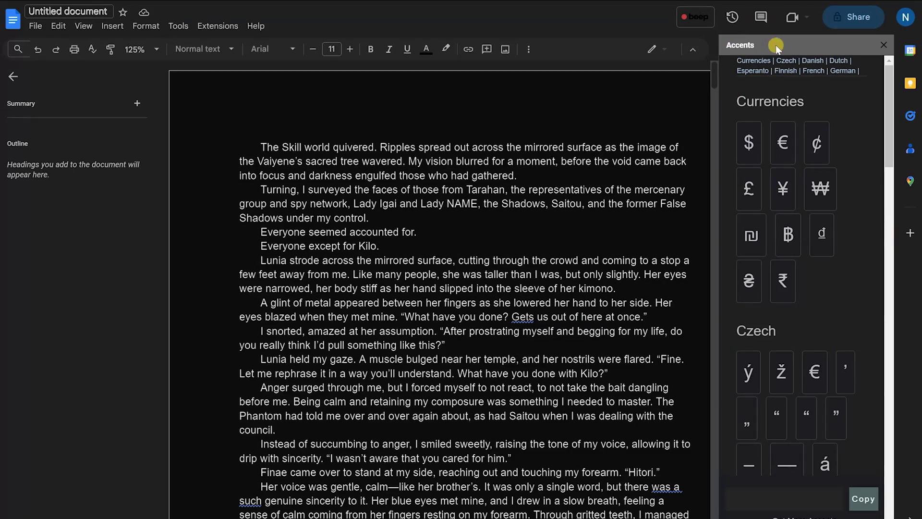
pyautogui.scroll(-2, 816, 197)
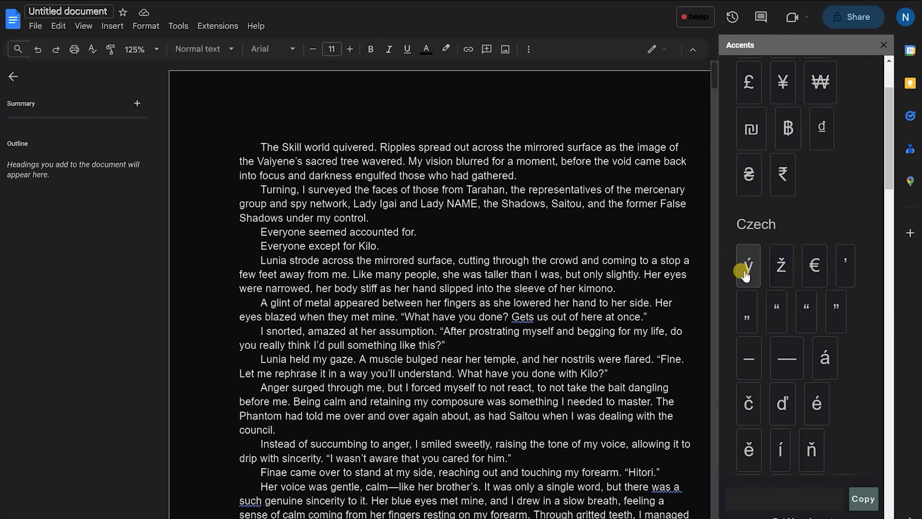
pyautogui.scroll(-7, 749, 277)
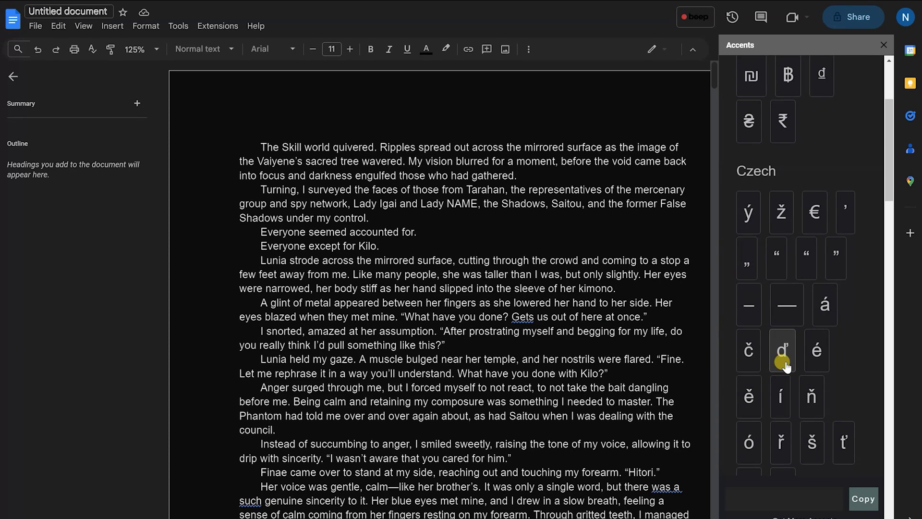
pyautogui.scroll(-5, 759, 271)
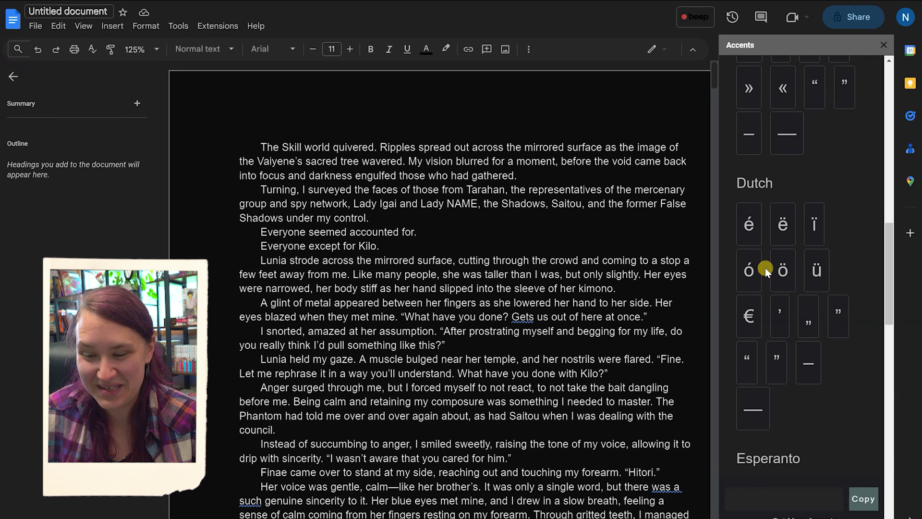
pyautogui.scroll(-5, 766, 267)
pyautogui.scroll(-4, 768, 267)
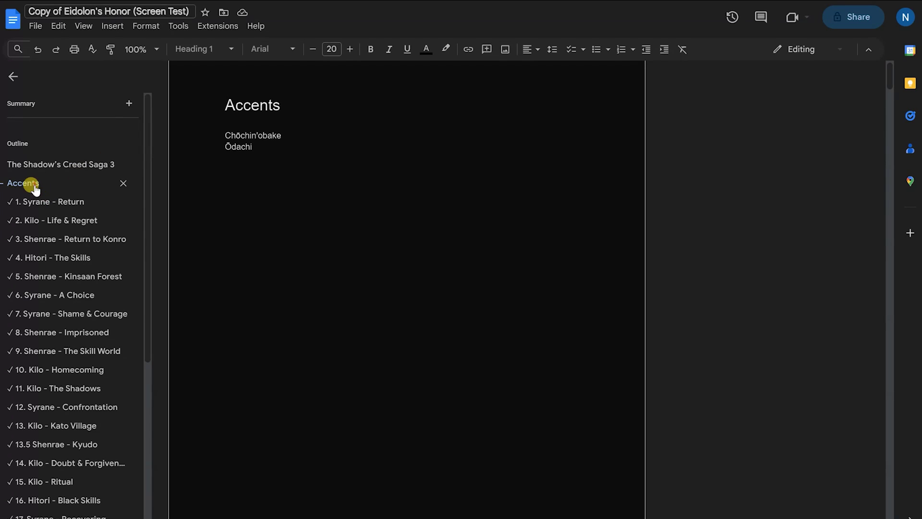
# - Highlight the Accents heading and the ō in Chōchin'obake to show the accented characters
pyautogui.hotkey('ctrl', 'a')
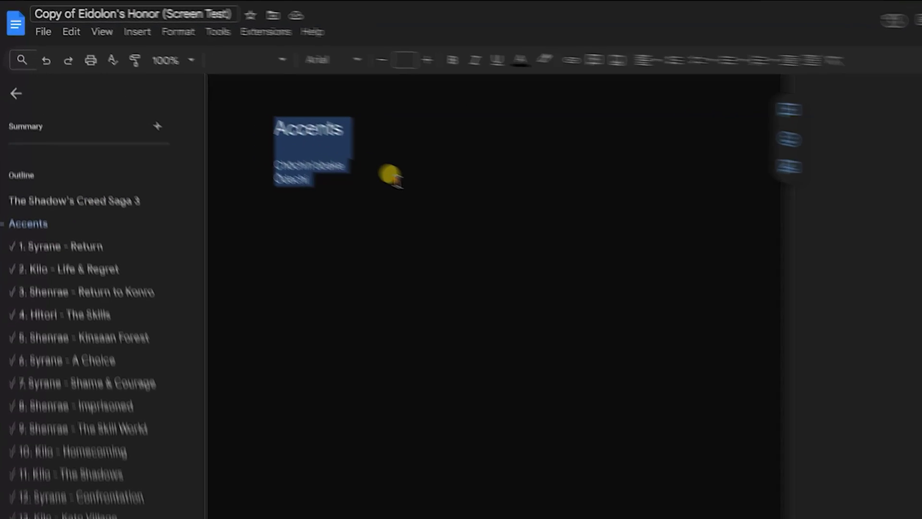
pyautogui.moveTo(294, 102); pyautogui.dragTo(207, 105)
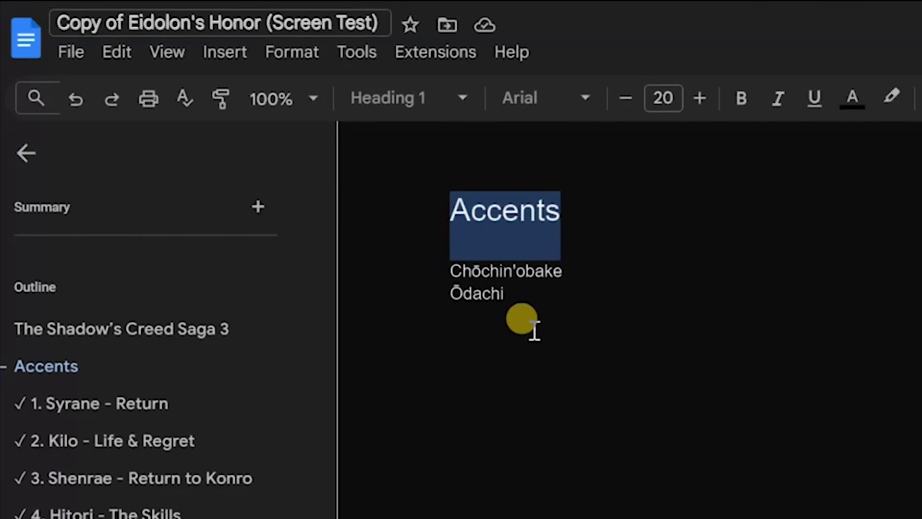
pyautogui.click(563, 318)
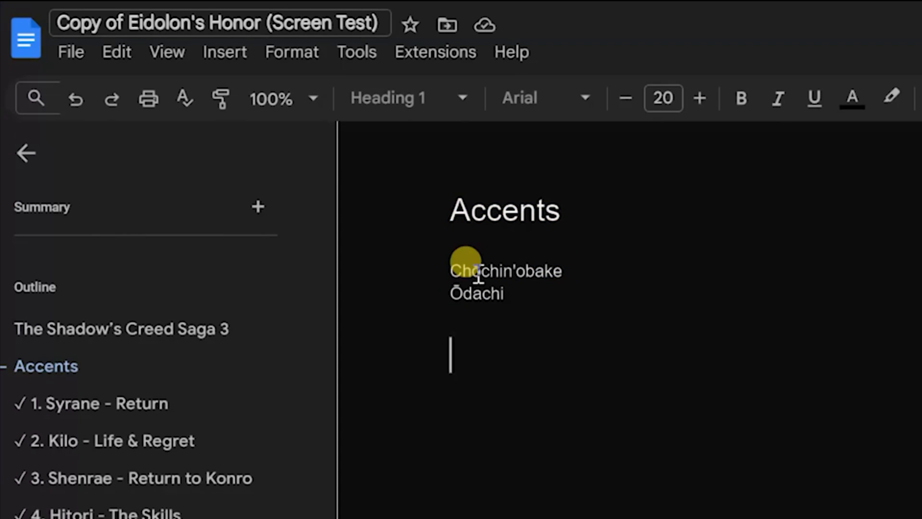
pyautogui.moveTo(481, 272); pyautogui.dragTo(472, 272)
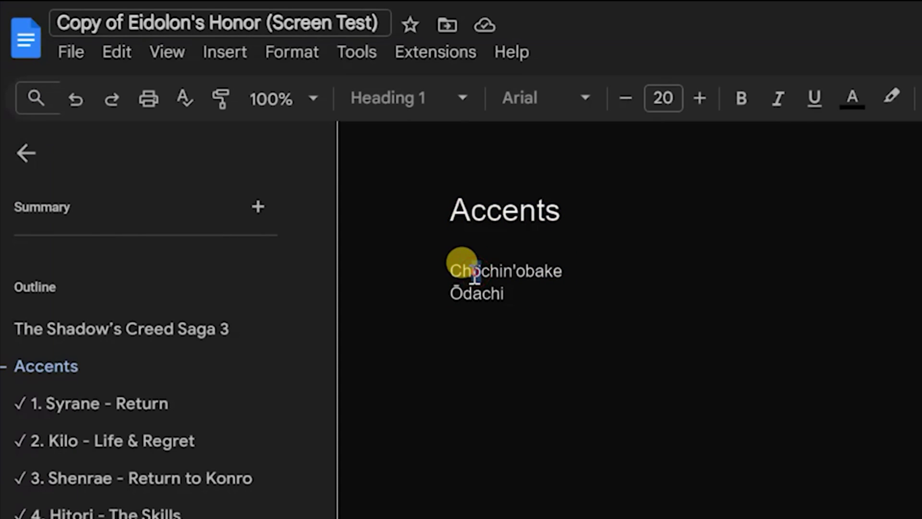
pyautogui.click(584, 316)
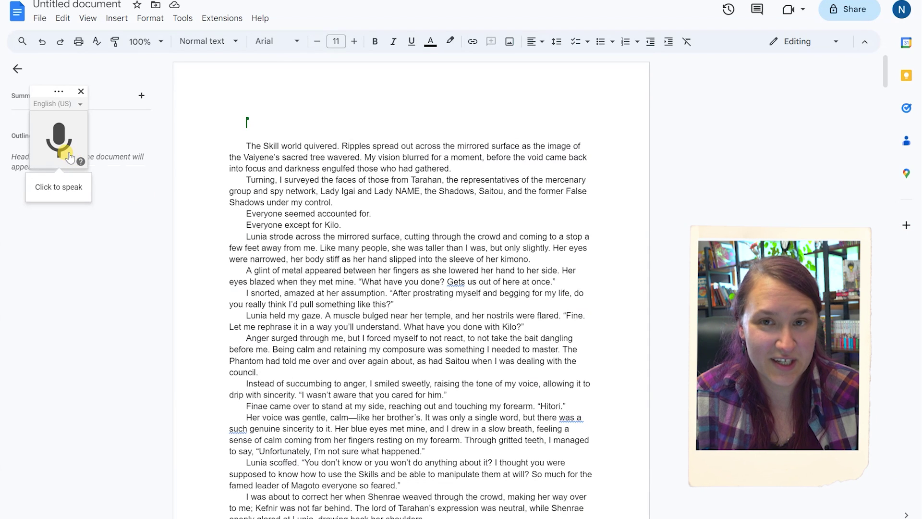
# - Turn on voice typing to dictate 'Hello we are testing out this plugin' above the first paragraph
pyautogui.click(67, 150)
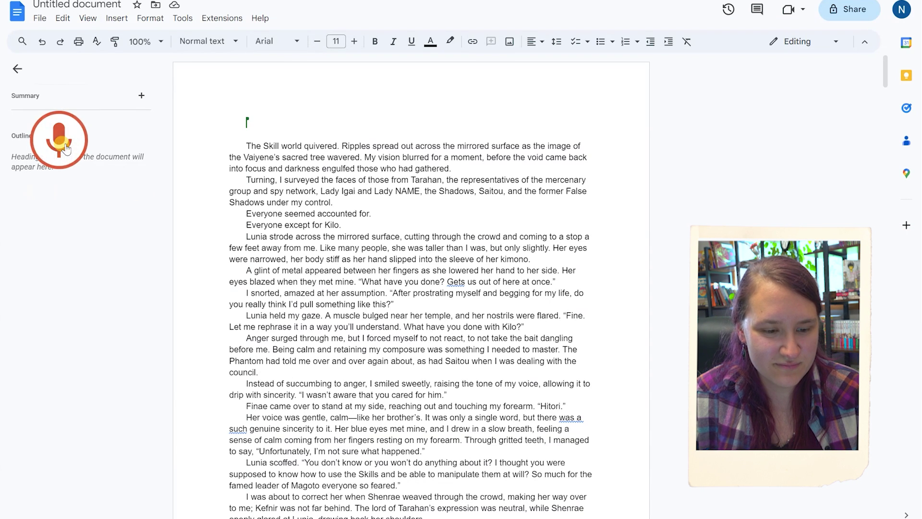